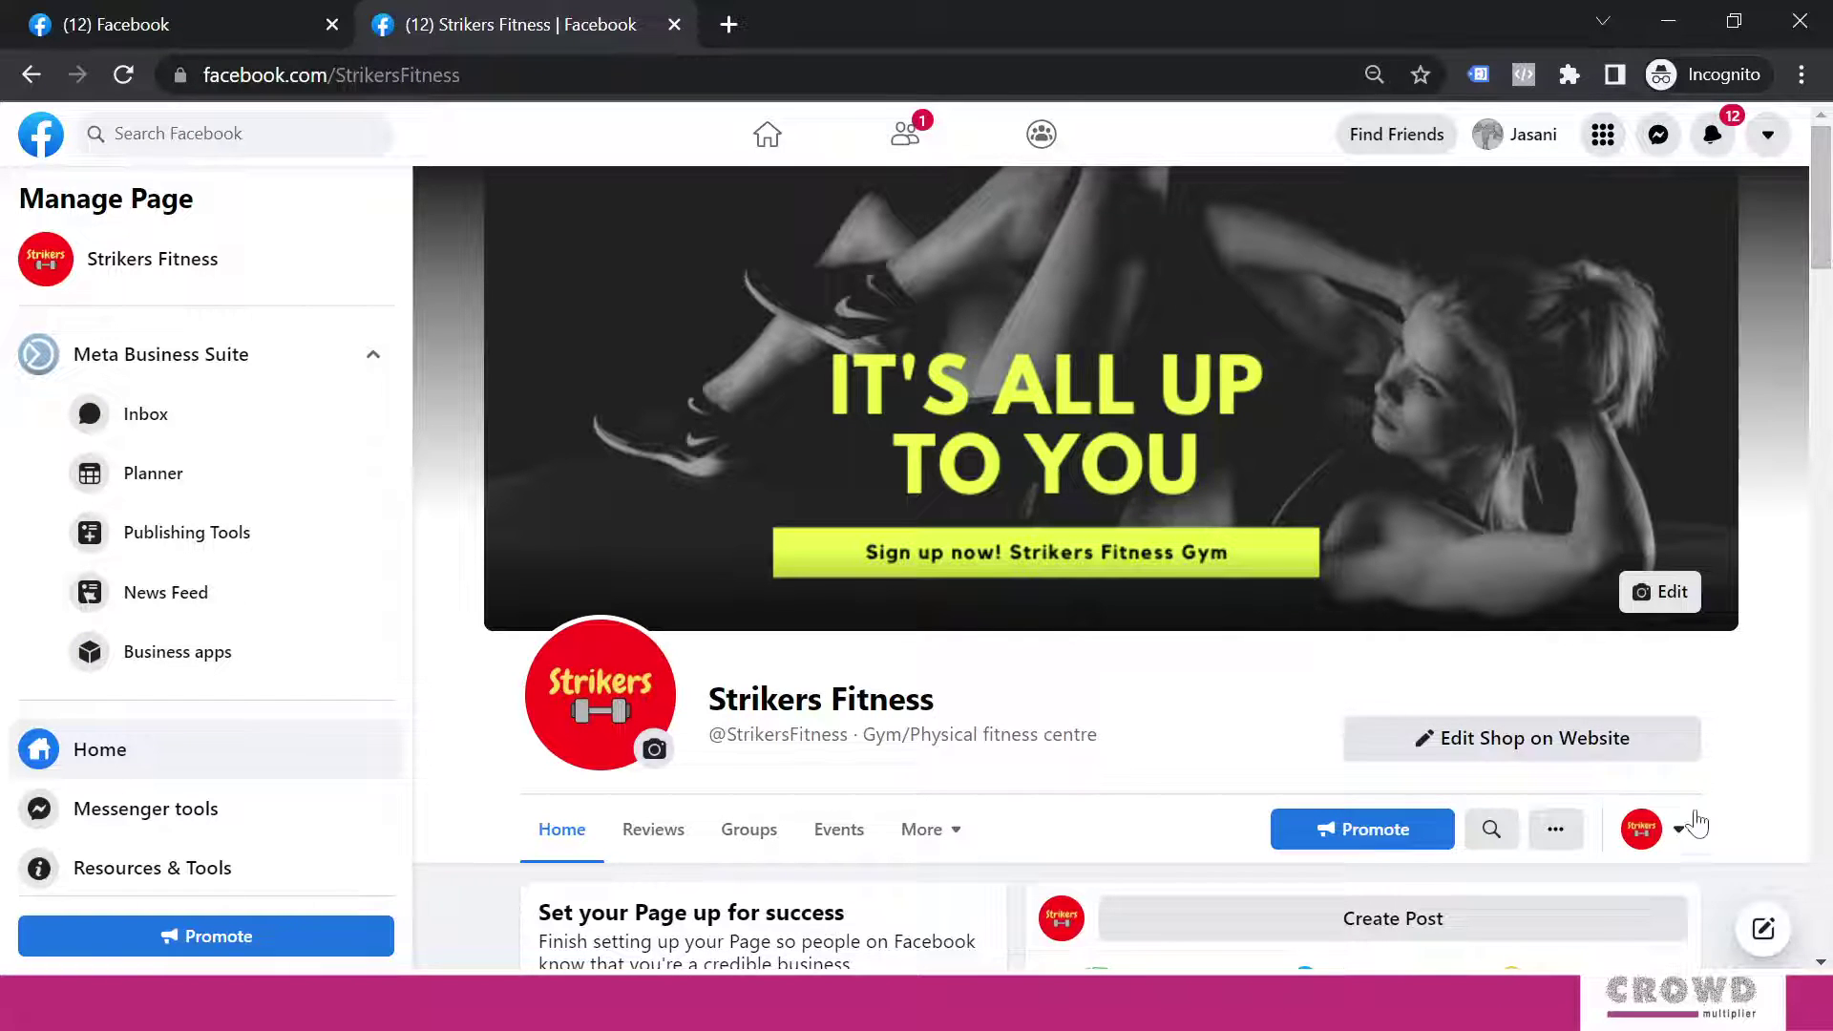
Switch to interacting as your personal profile and start a Messenger chat with Strikers Fitness.
left_click(1682, 846)
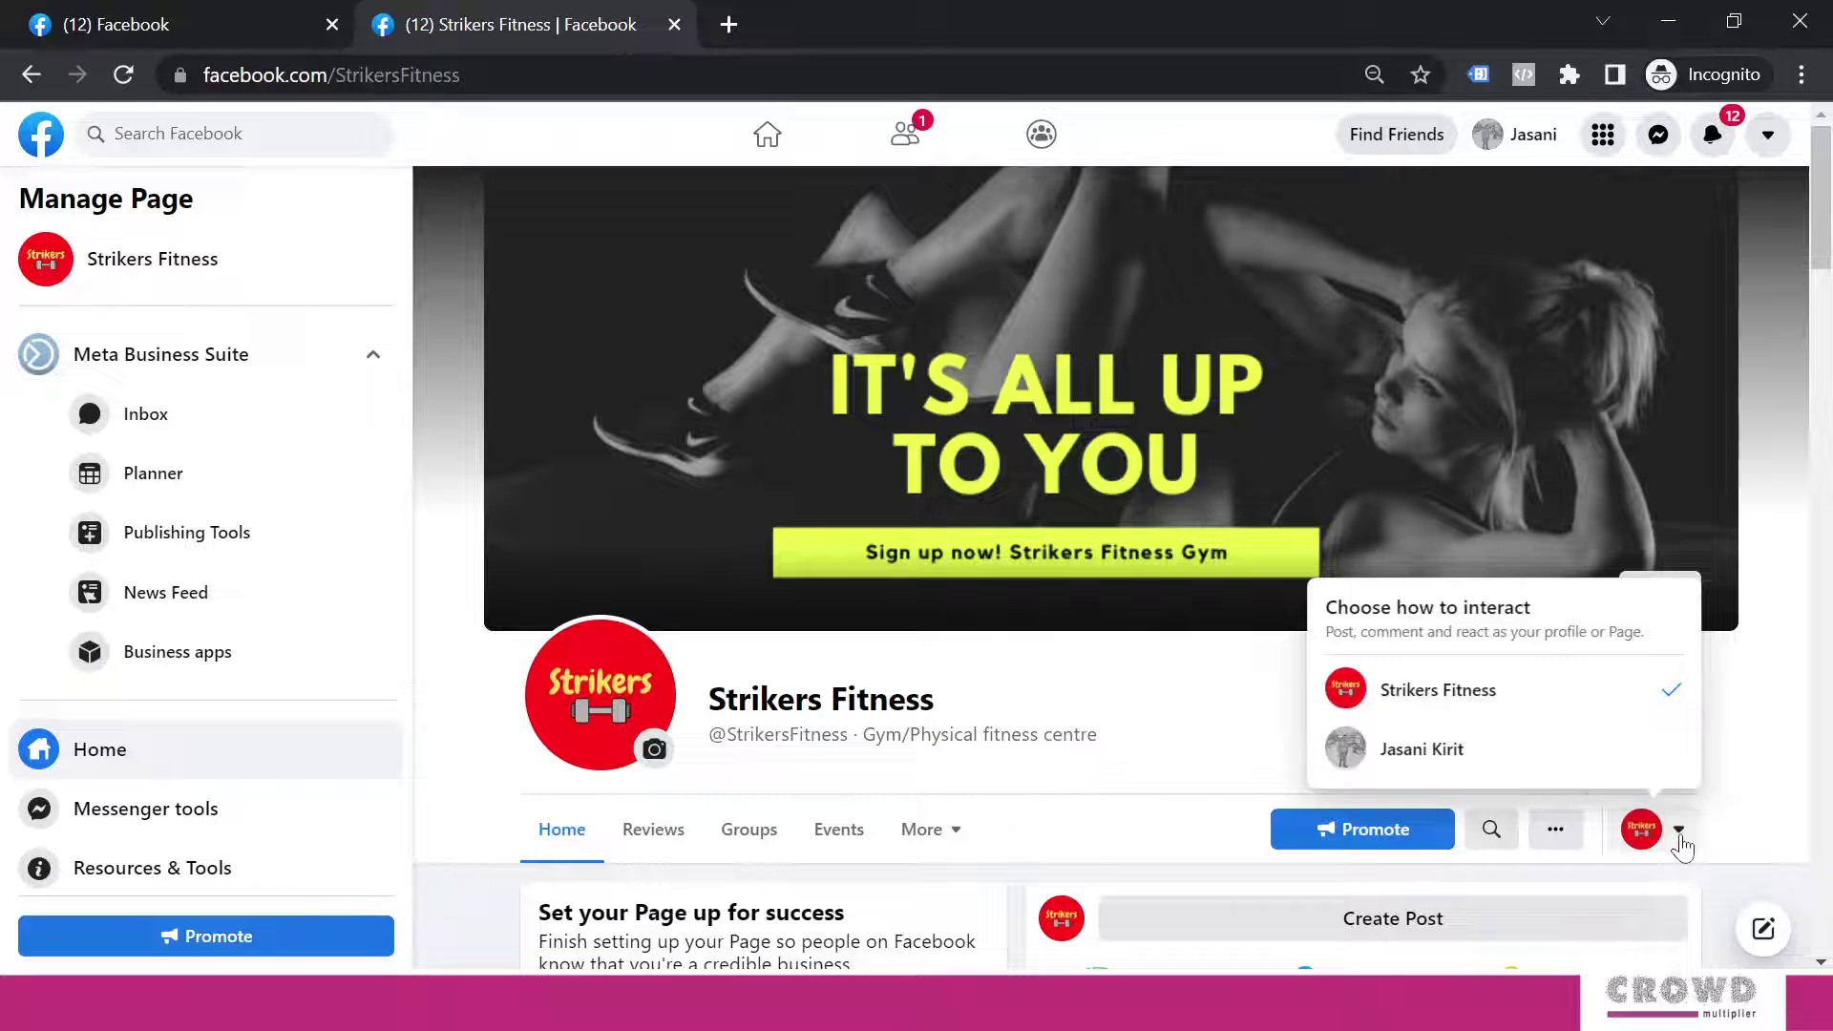
left_click(1431, 751)
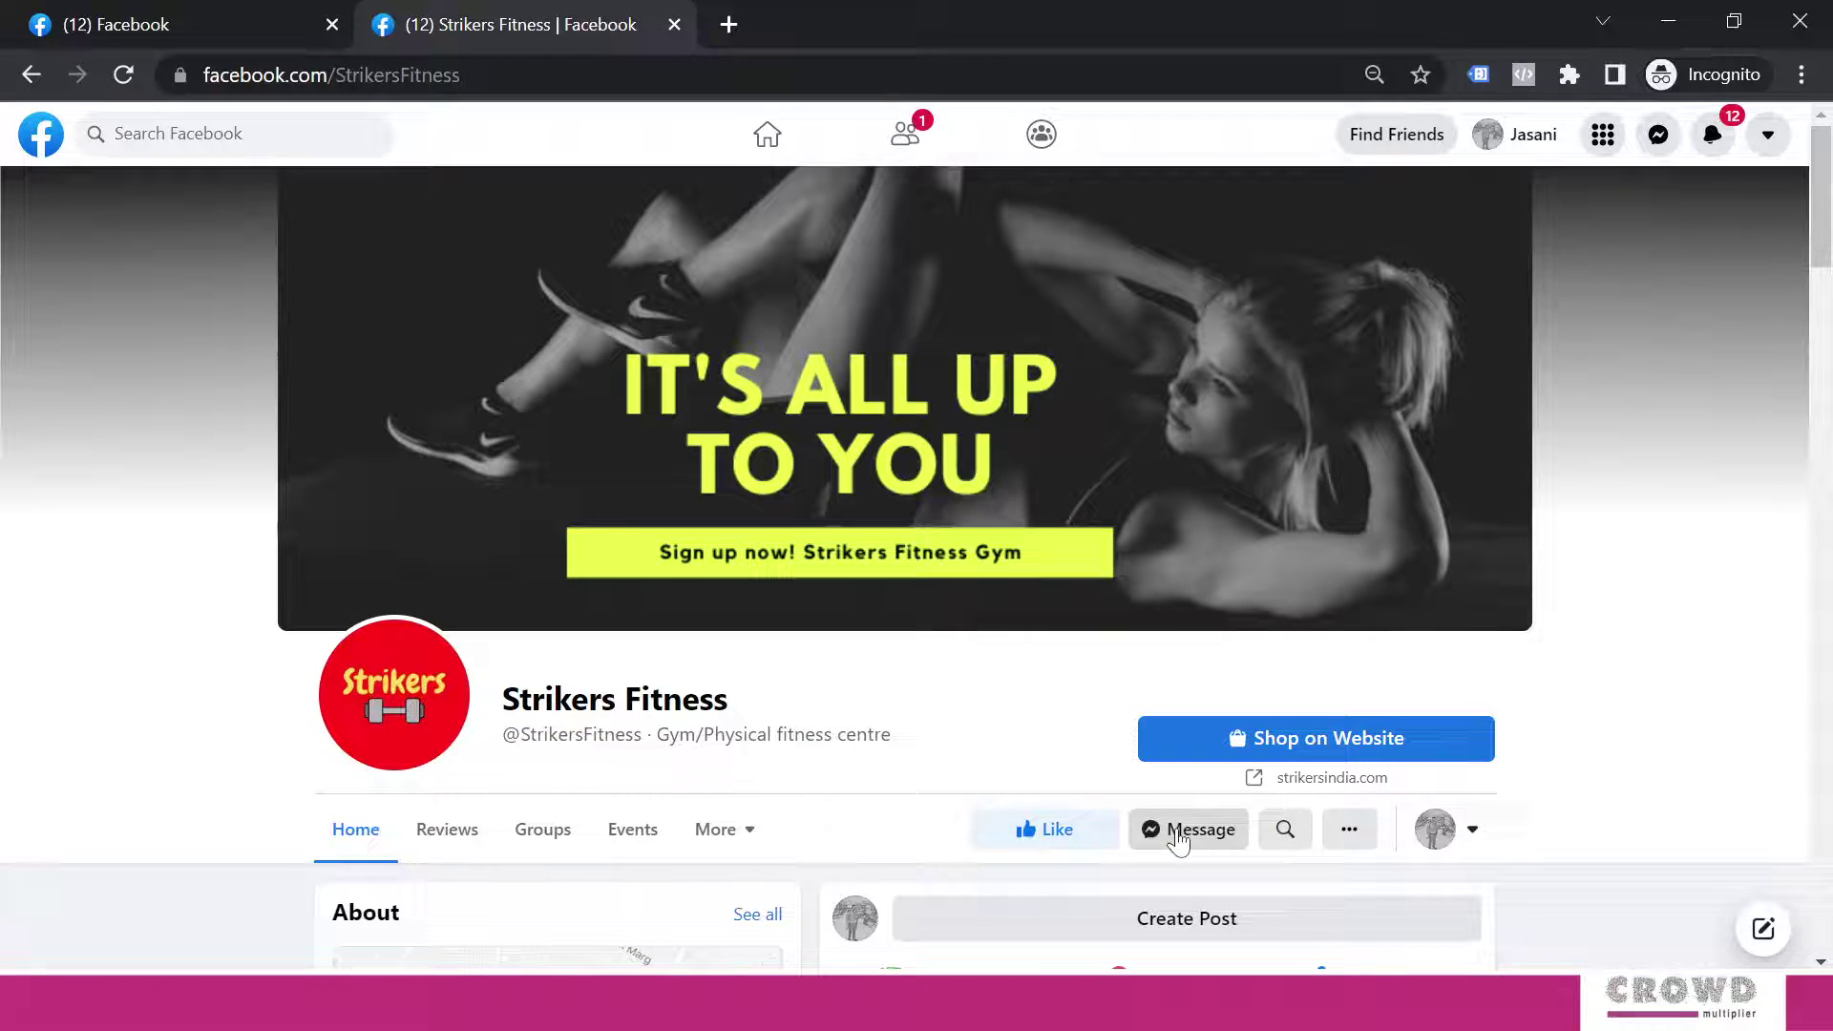
left_click(1179, 840)
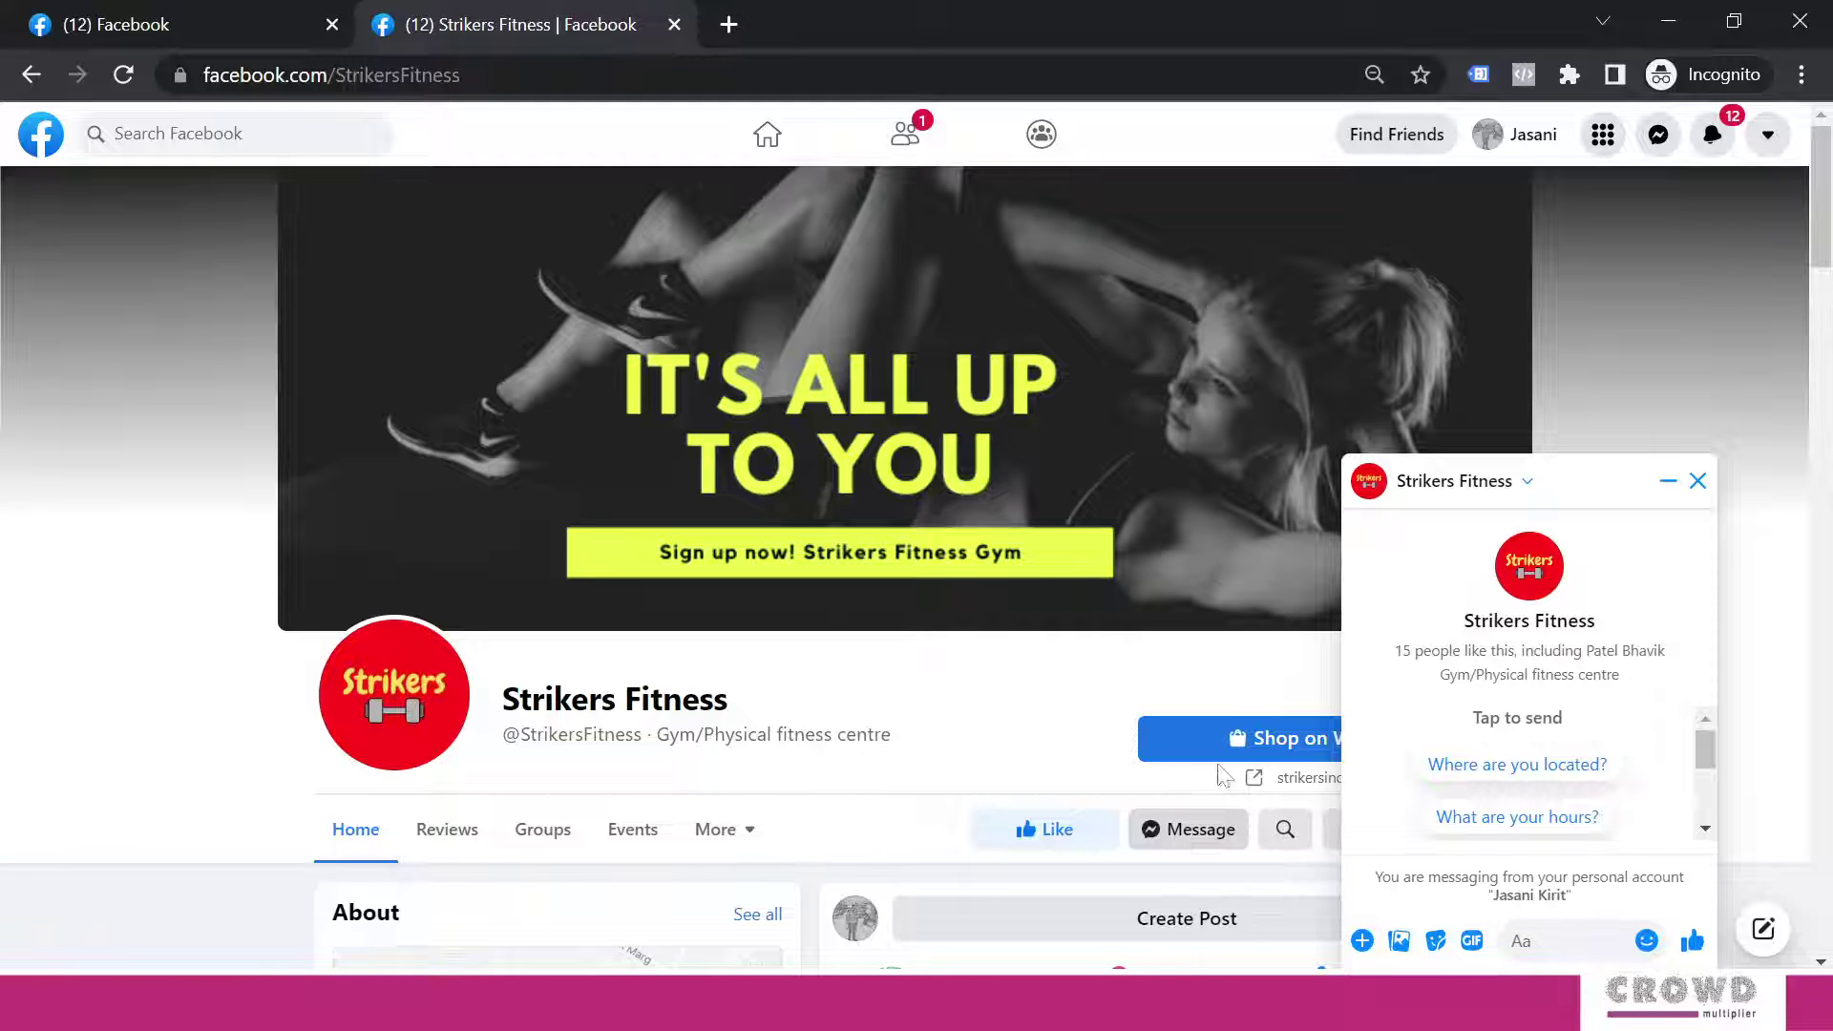
Close the chat and switch back to interacting as Strikers Fitness.
left_click(1698, 481)
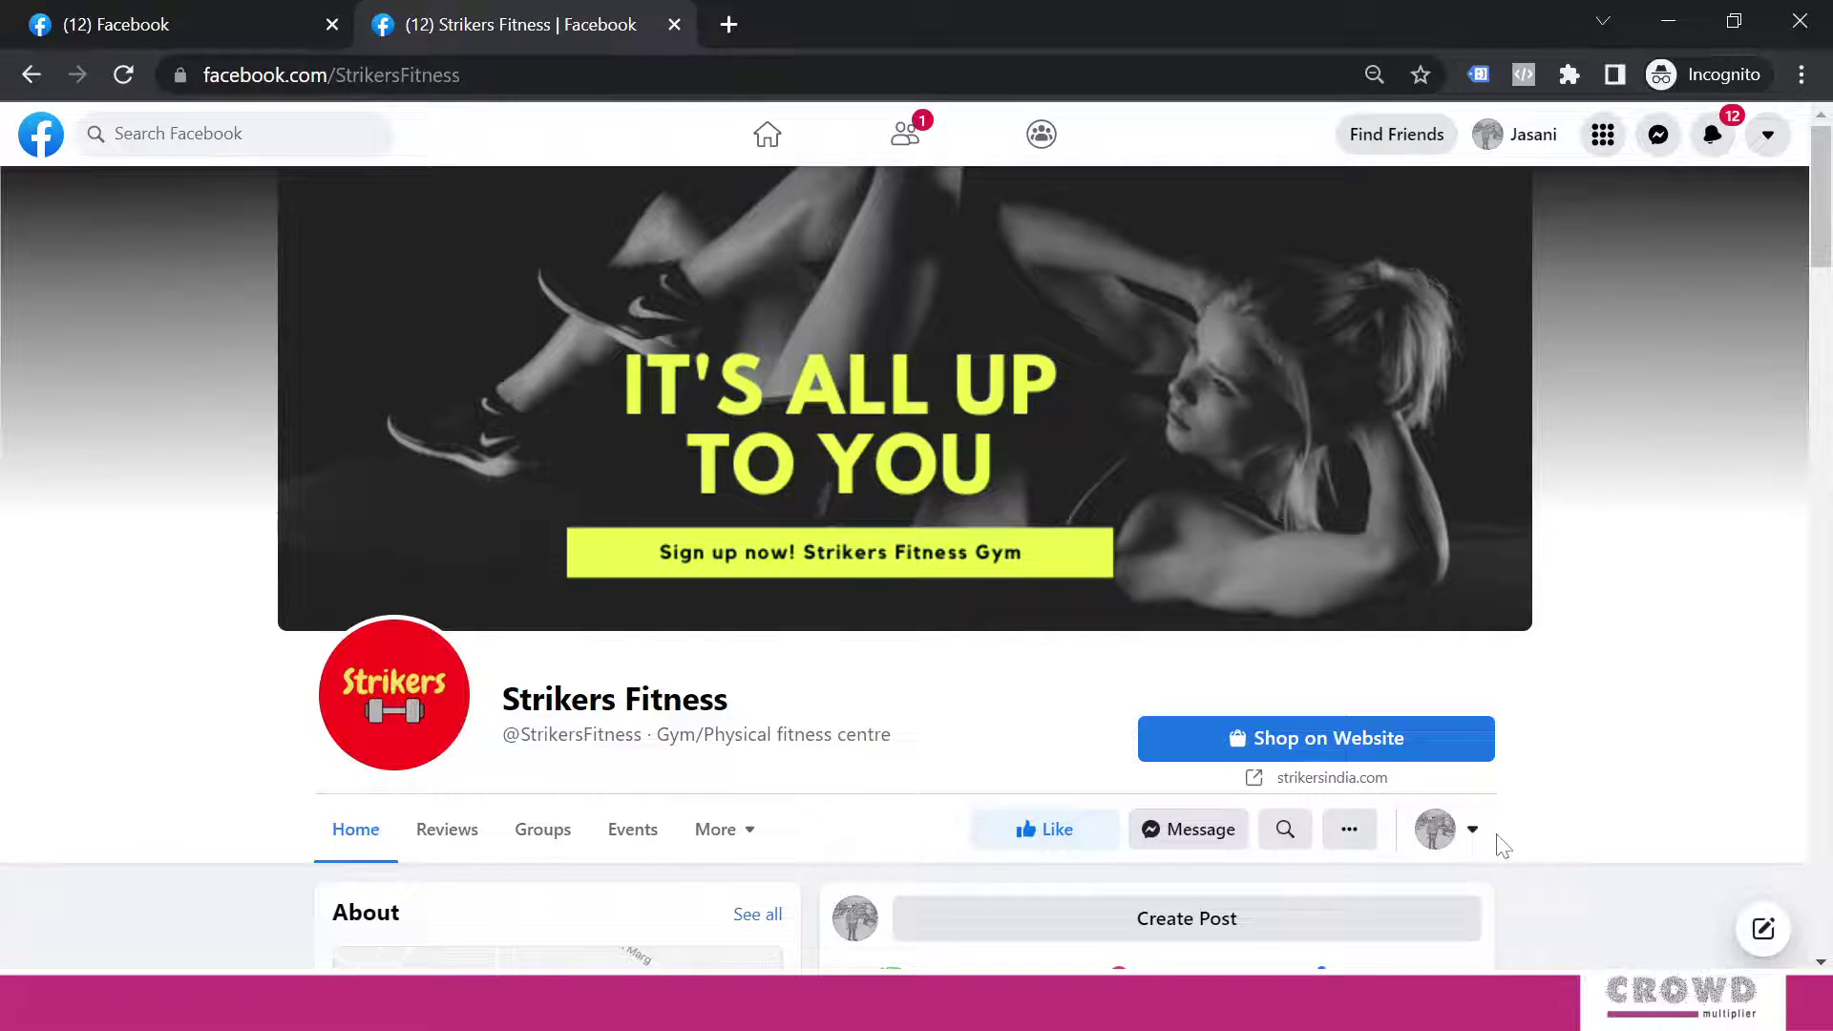
left_click(1460, 829)
left_click(1279, 702)
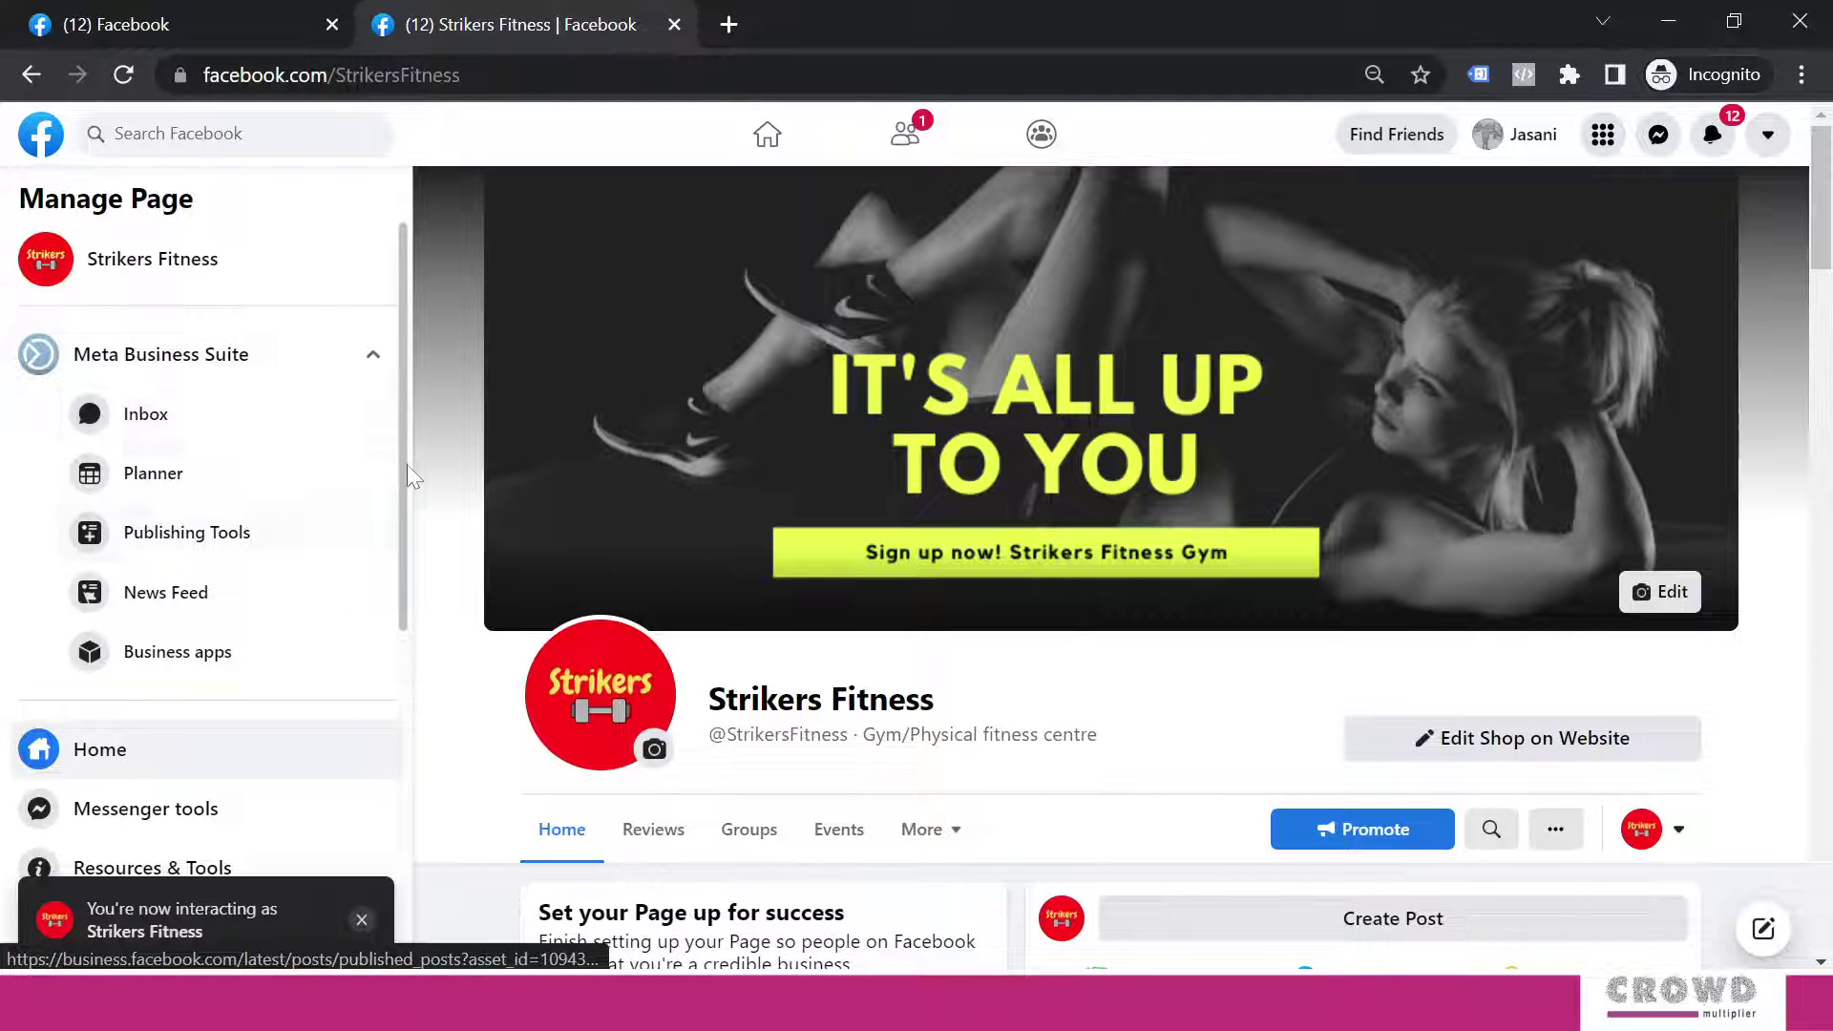
Open the Strikers Fitness Page settings from the Manage Page sidebar and pick Messaging.
scroll(407, 460, "down", 5)
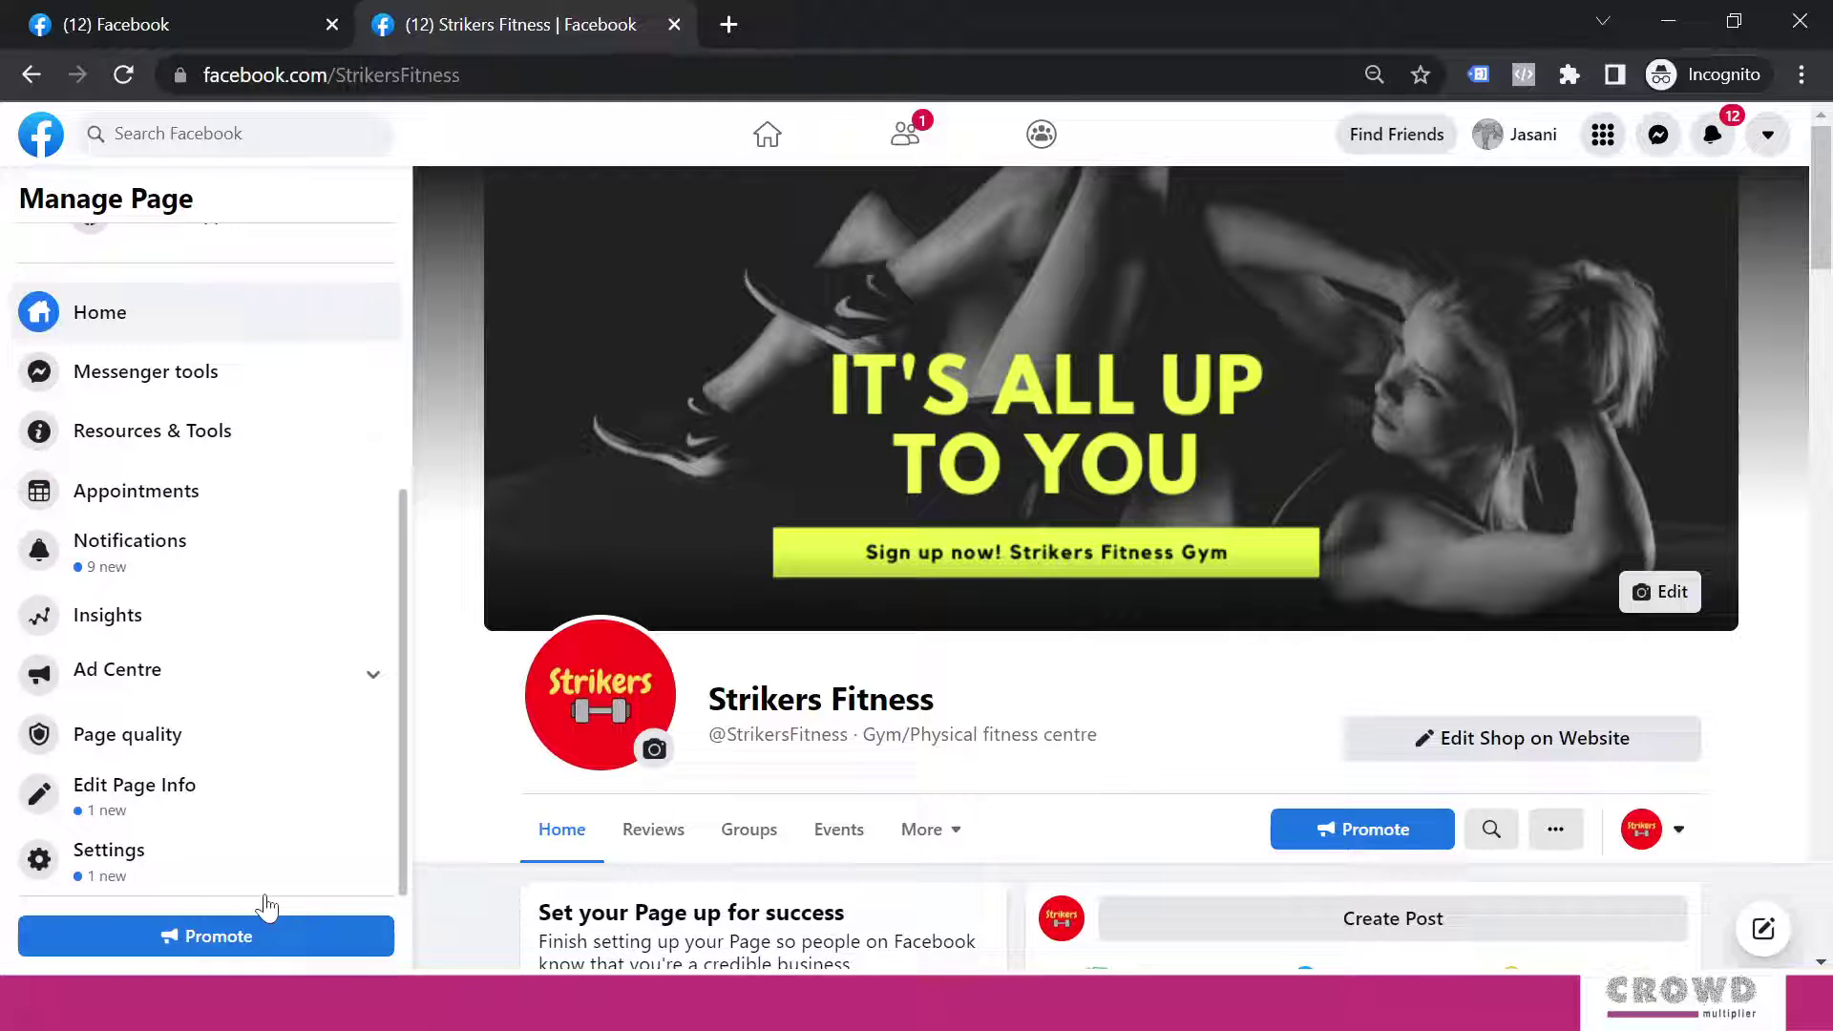
left_click(111, 864)
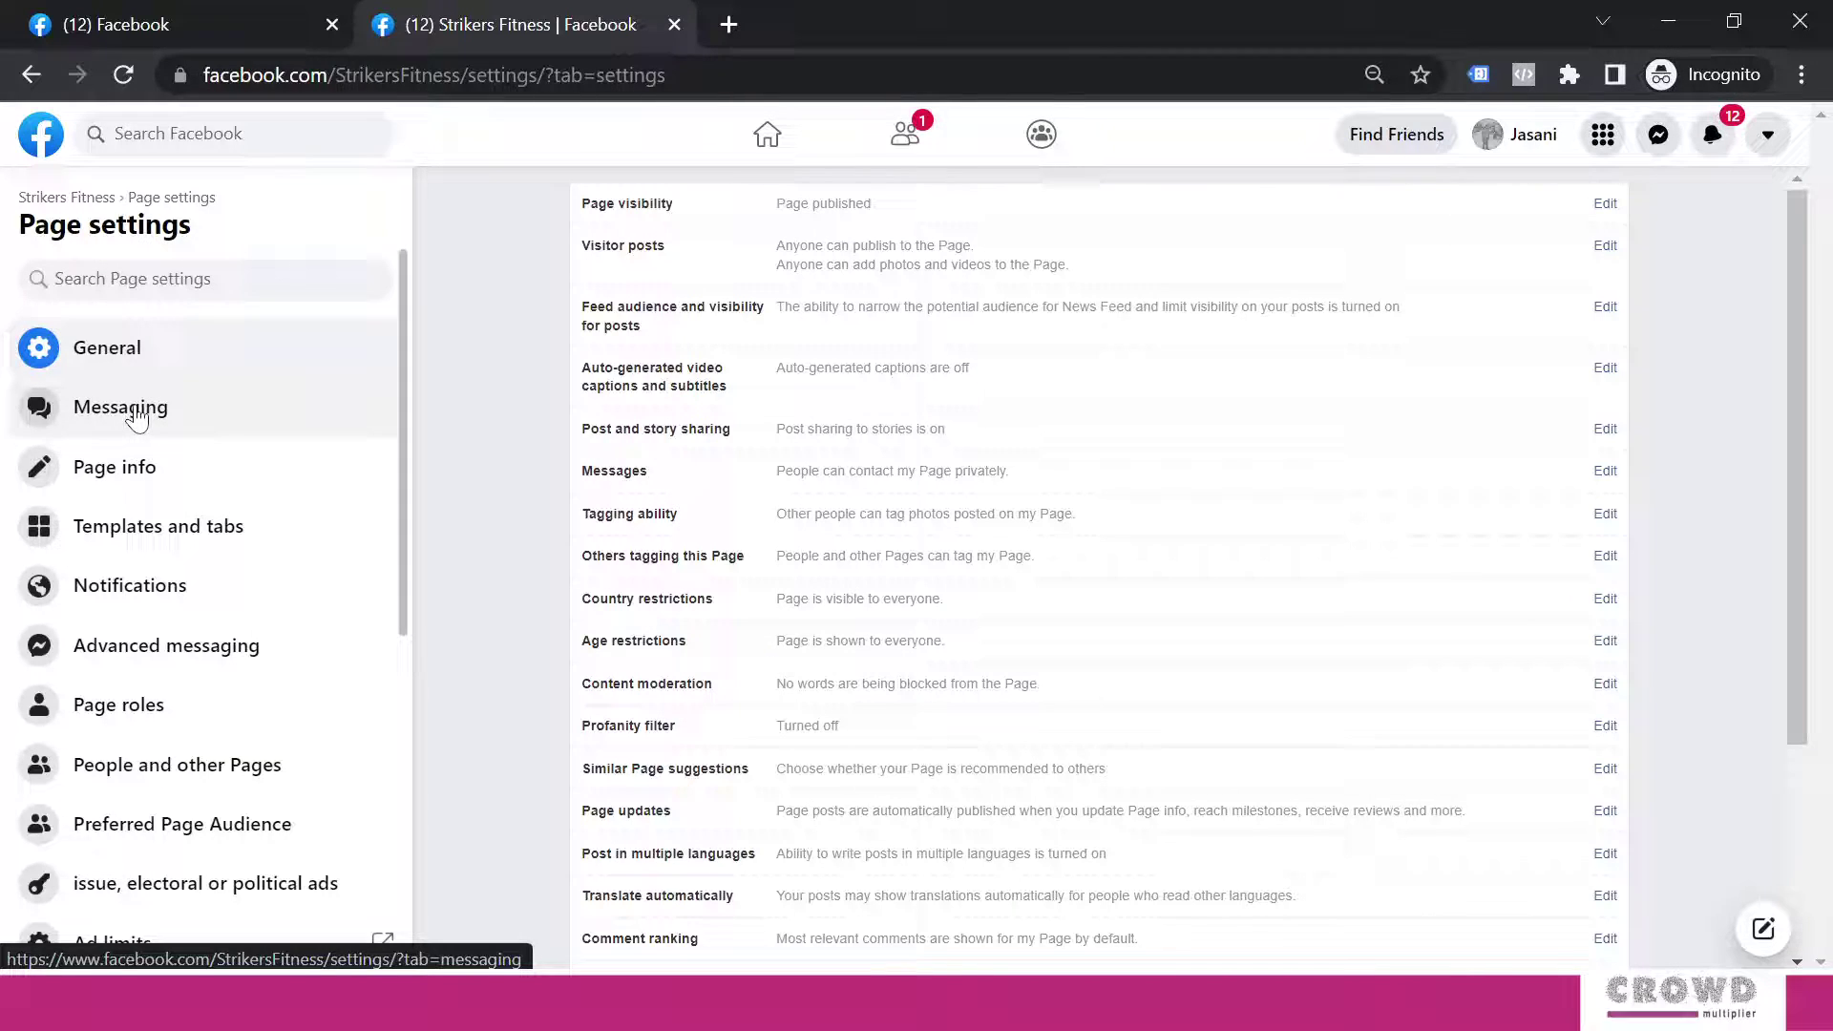
left_click(135, 408)
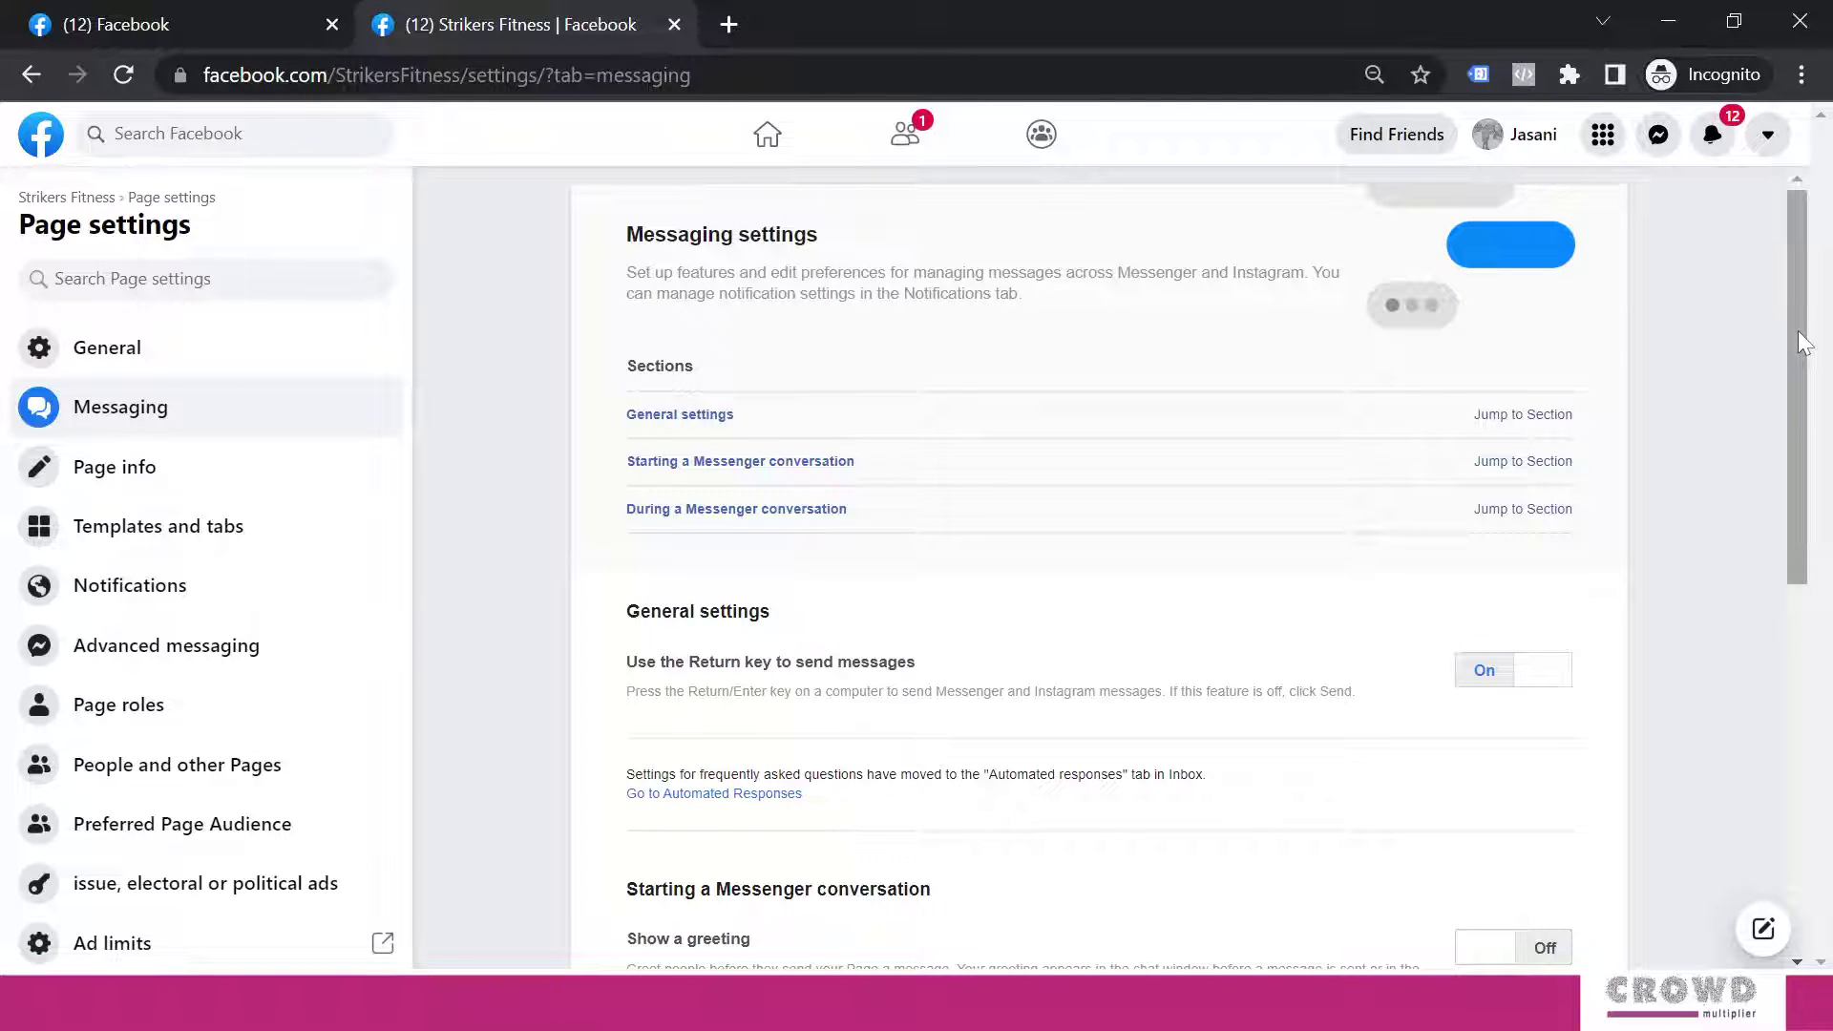
Switch Show a greeting under Starting a Messenger conversation from Off to On.
left_click_drag(1802, 343, 1821, 573)
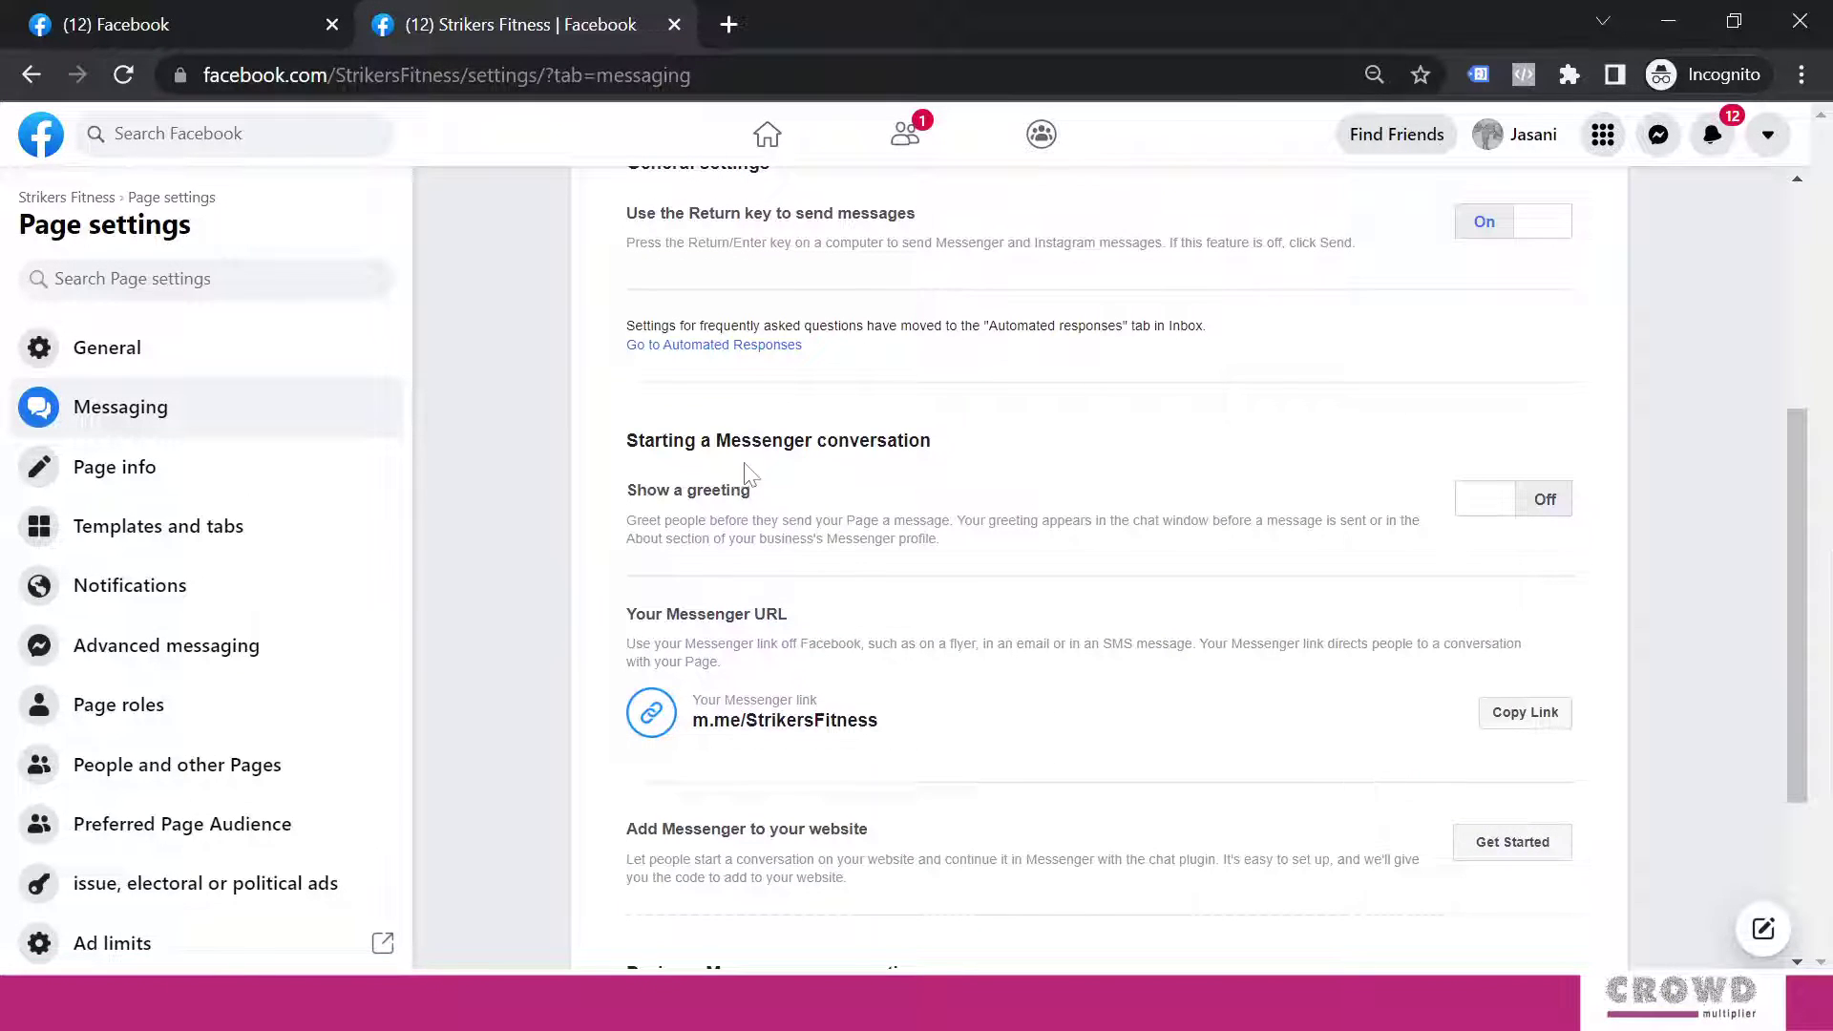
left_click_drag(626, 489, 764, 498)
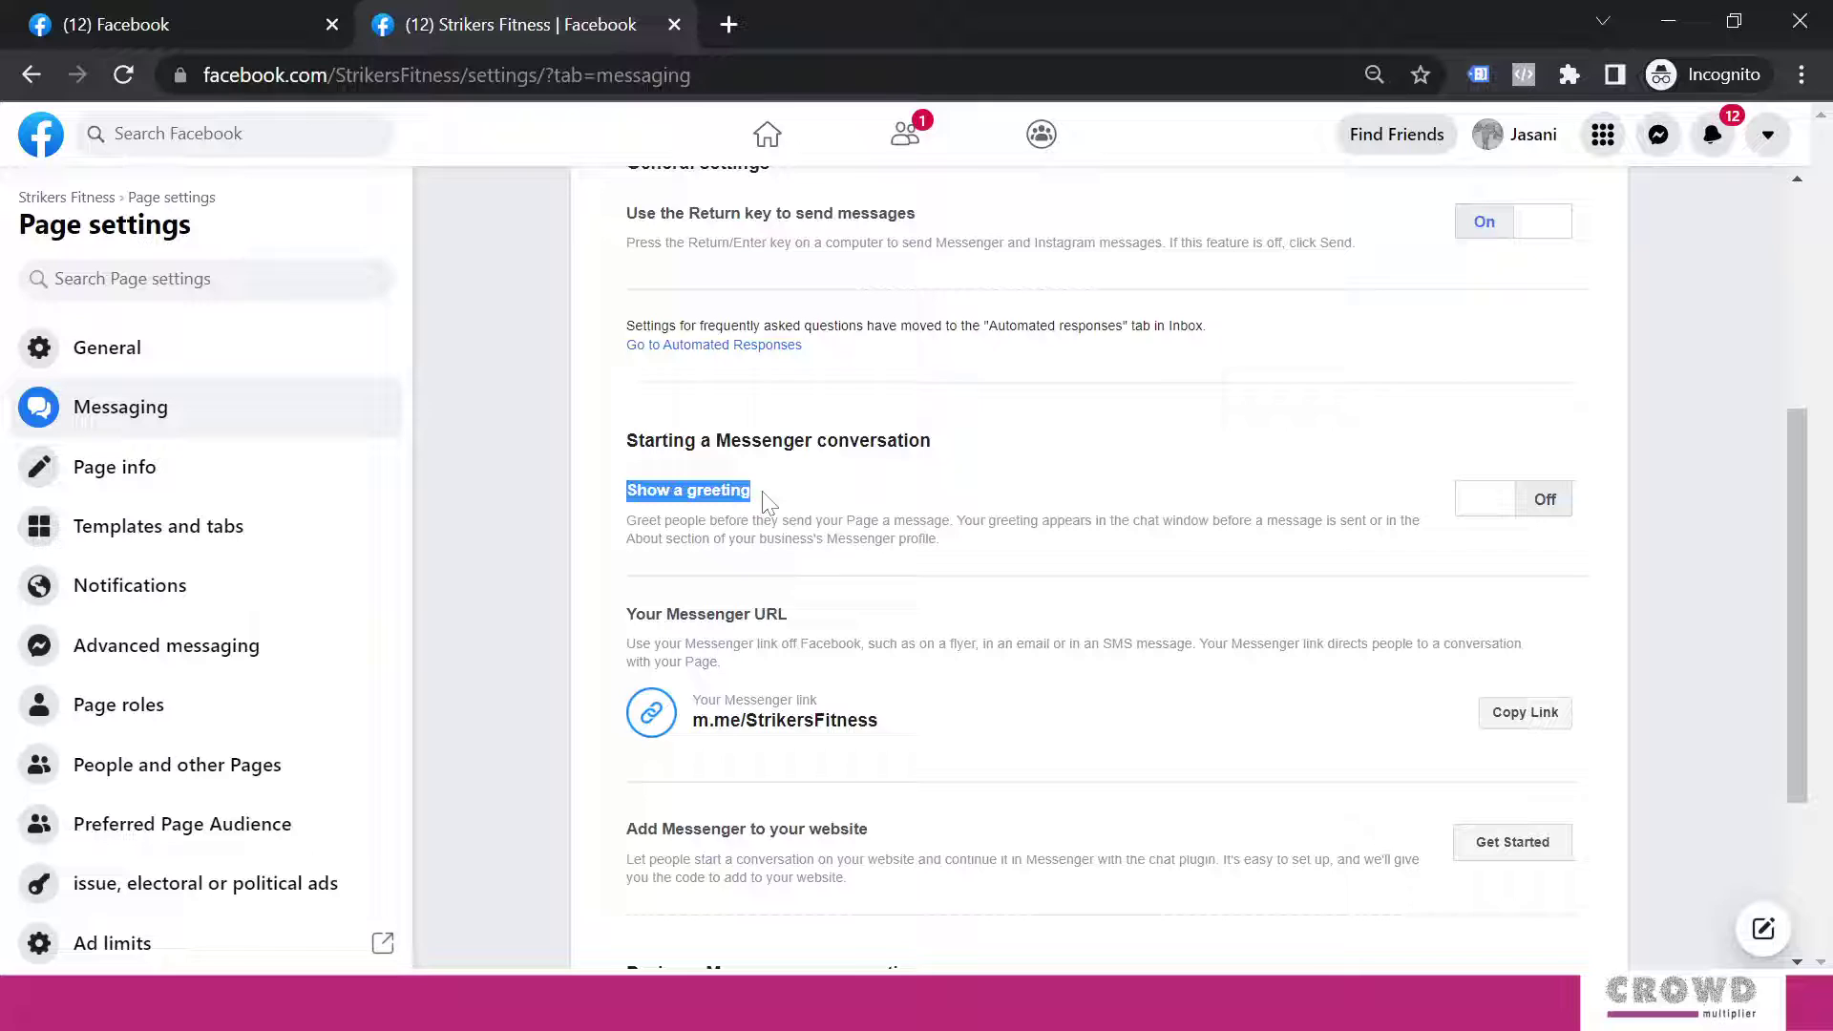
left_click(1552, 482)
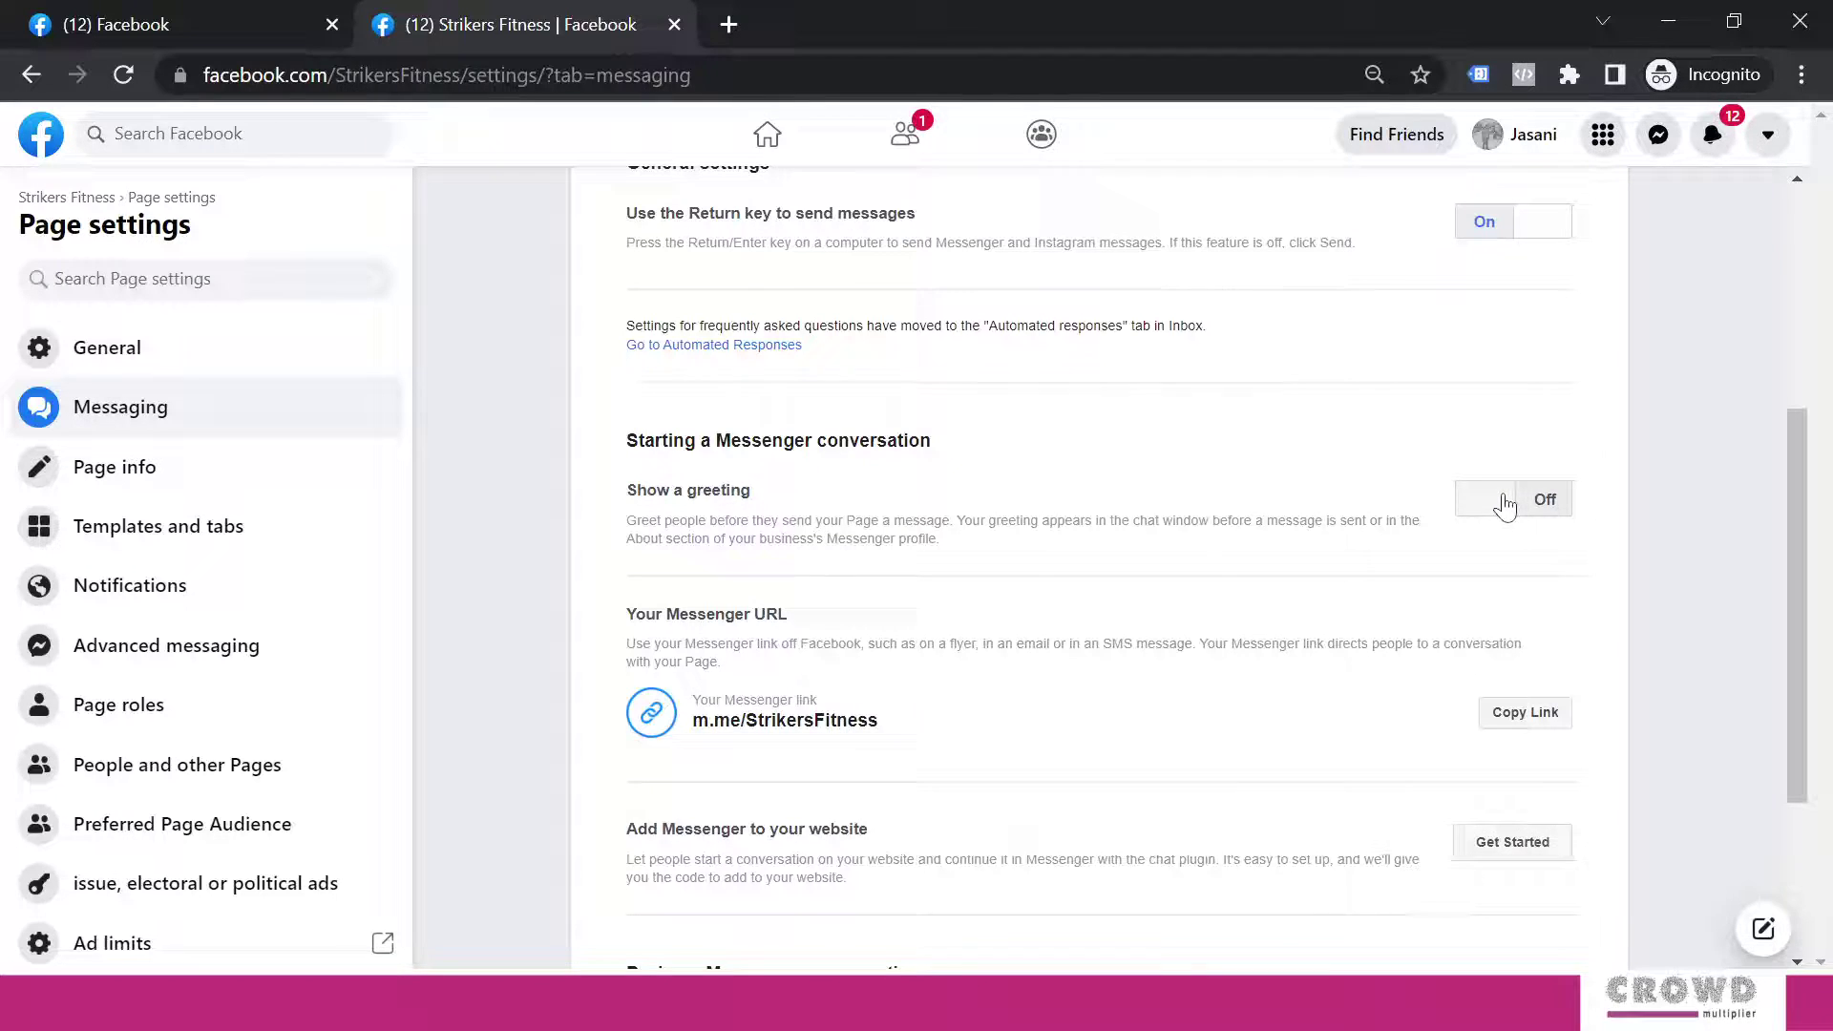
left_click(1504, 503)
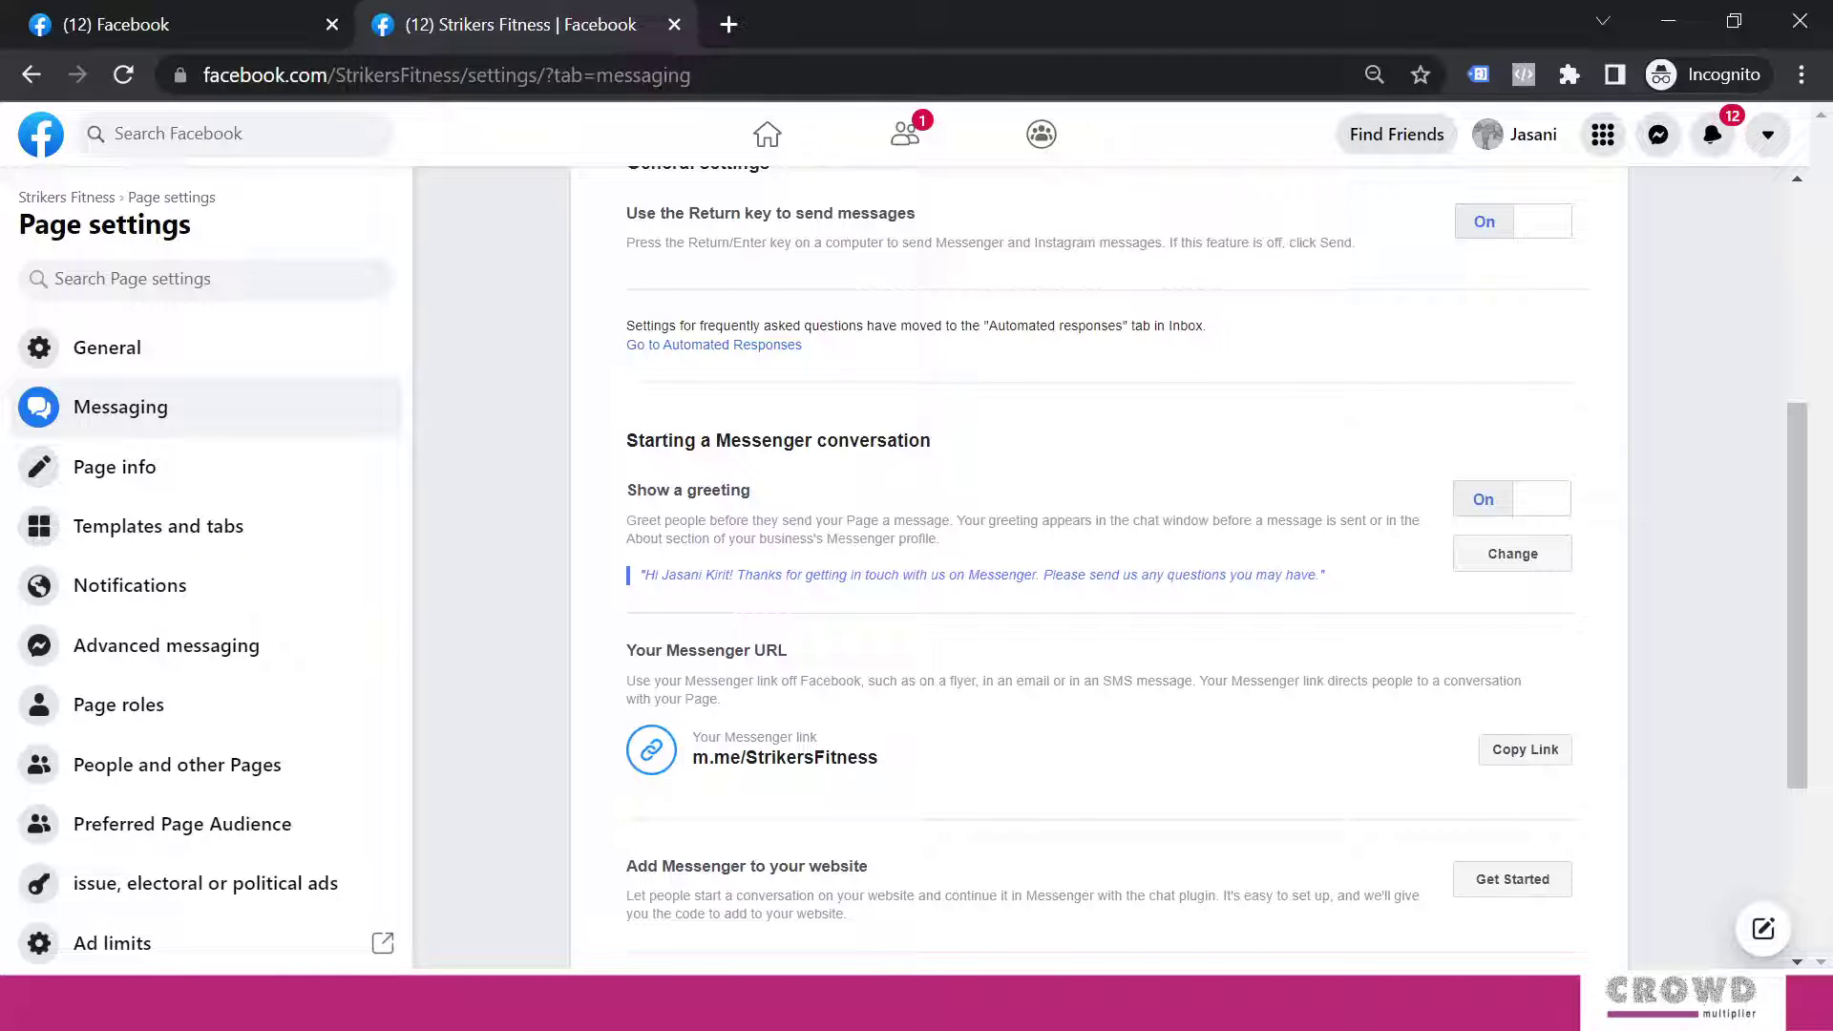
Open the greeting editor and look through the + Add Customer's Name field list.
left_click(1534, 568)
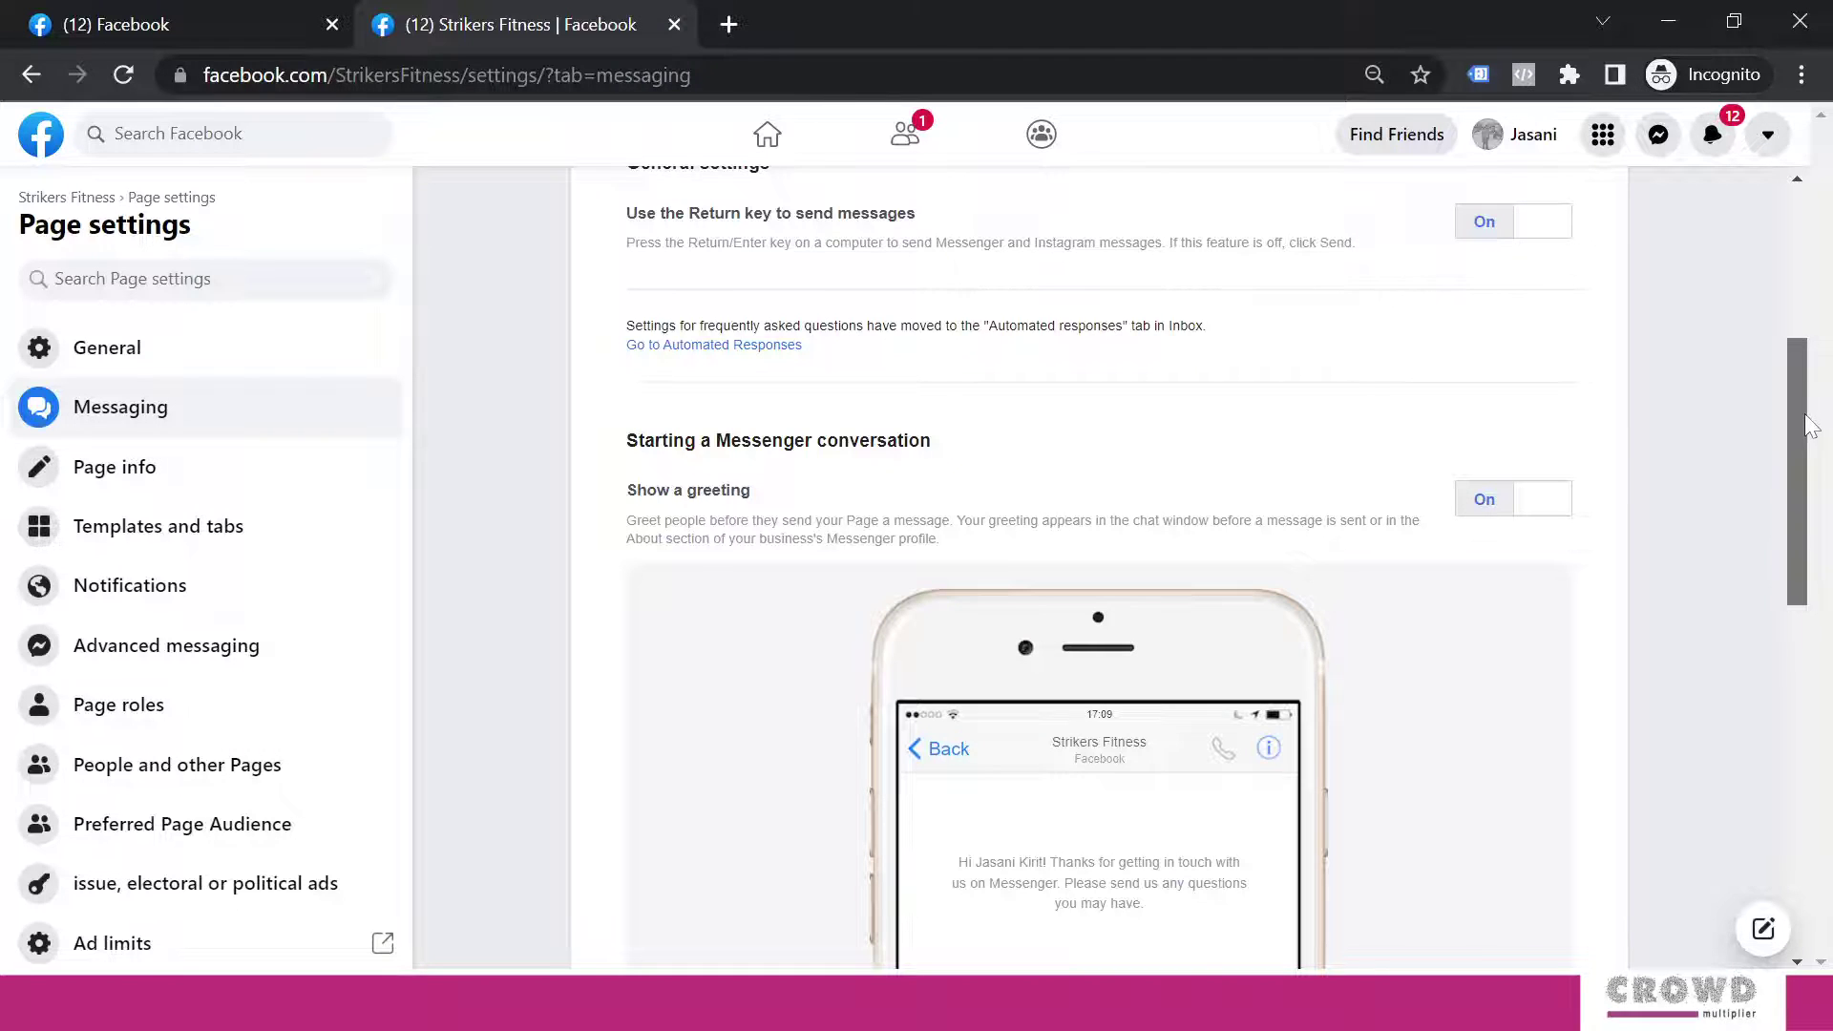
left_click_drag(1811, 426, 1818, 627)
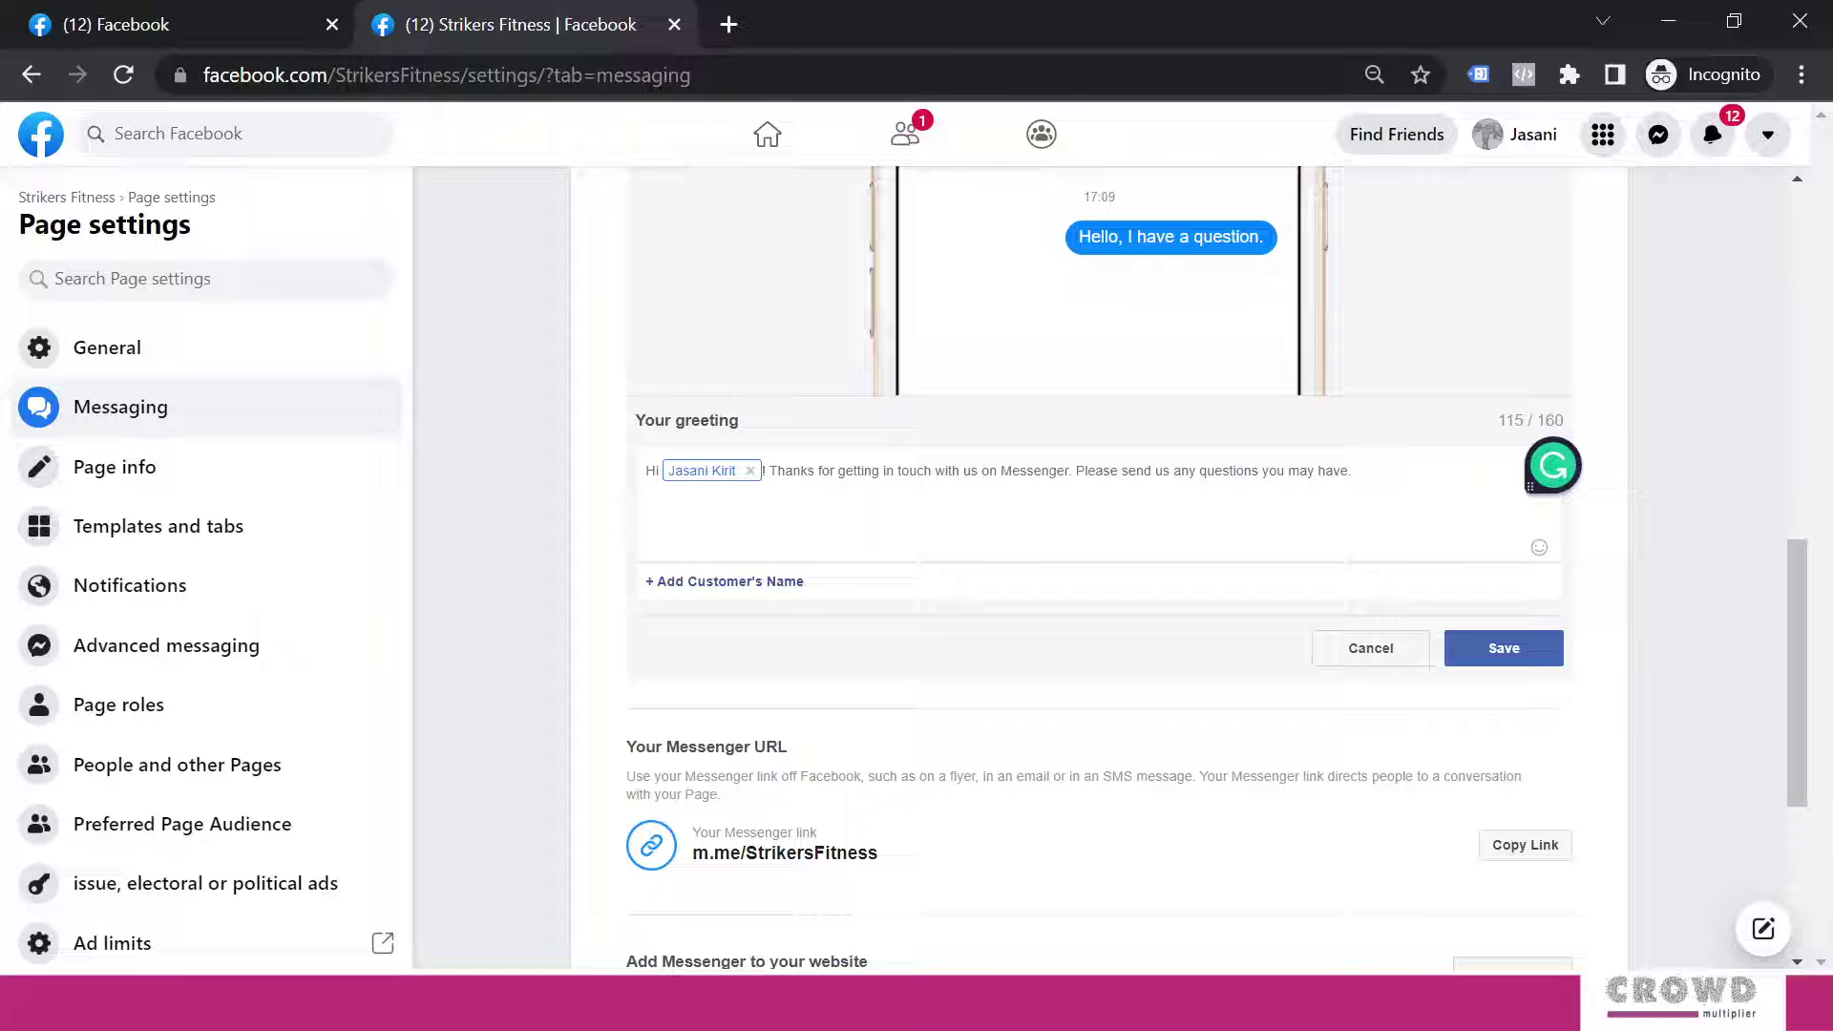
left_click(722, 584)
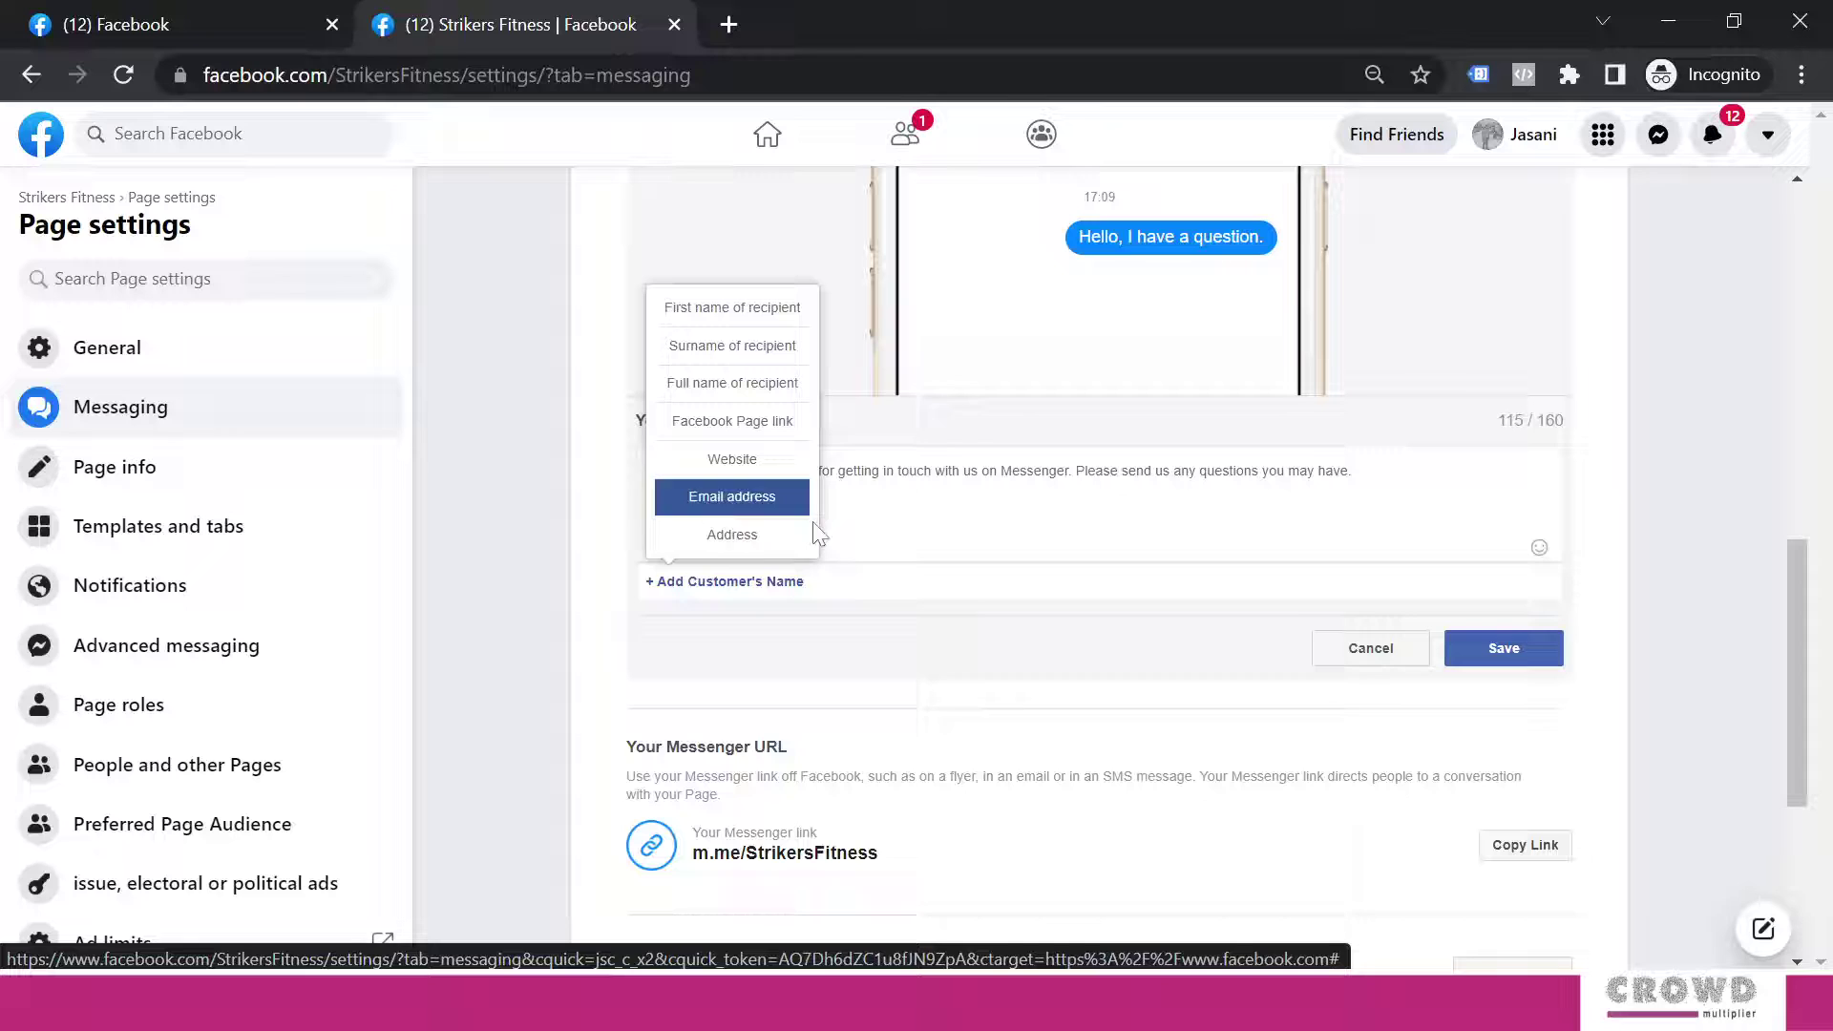
key("Escape")
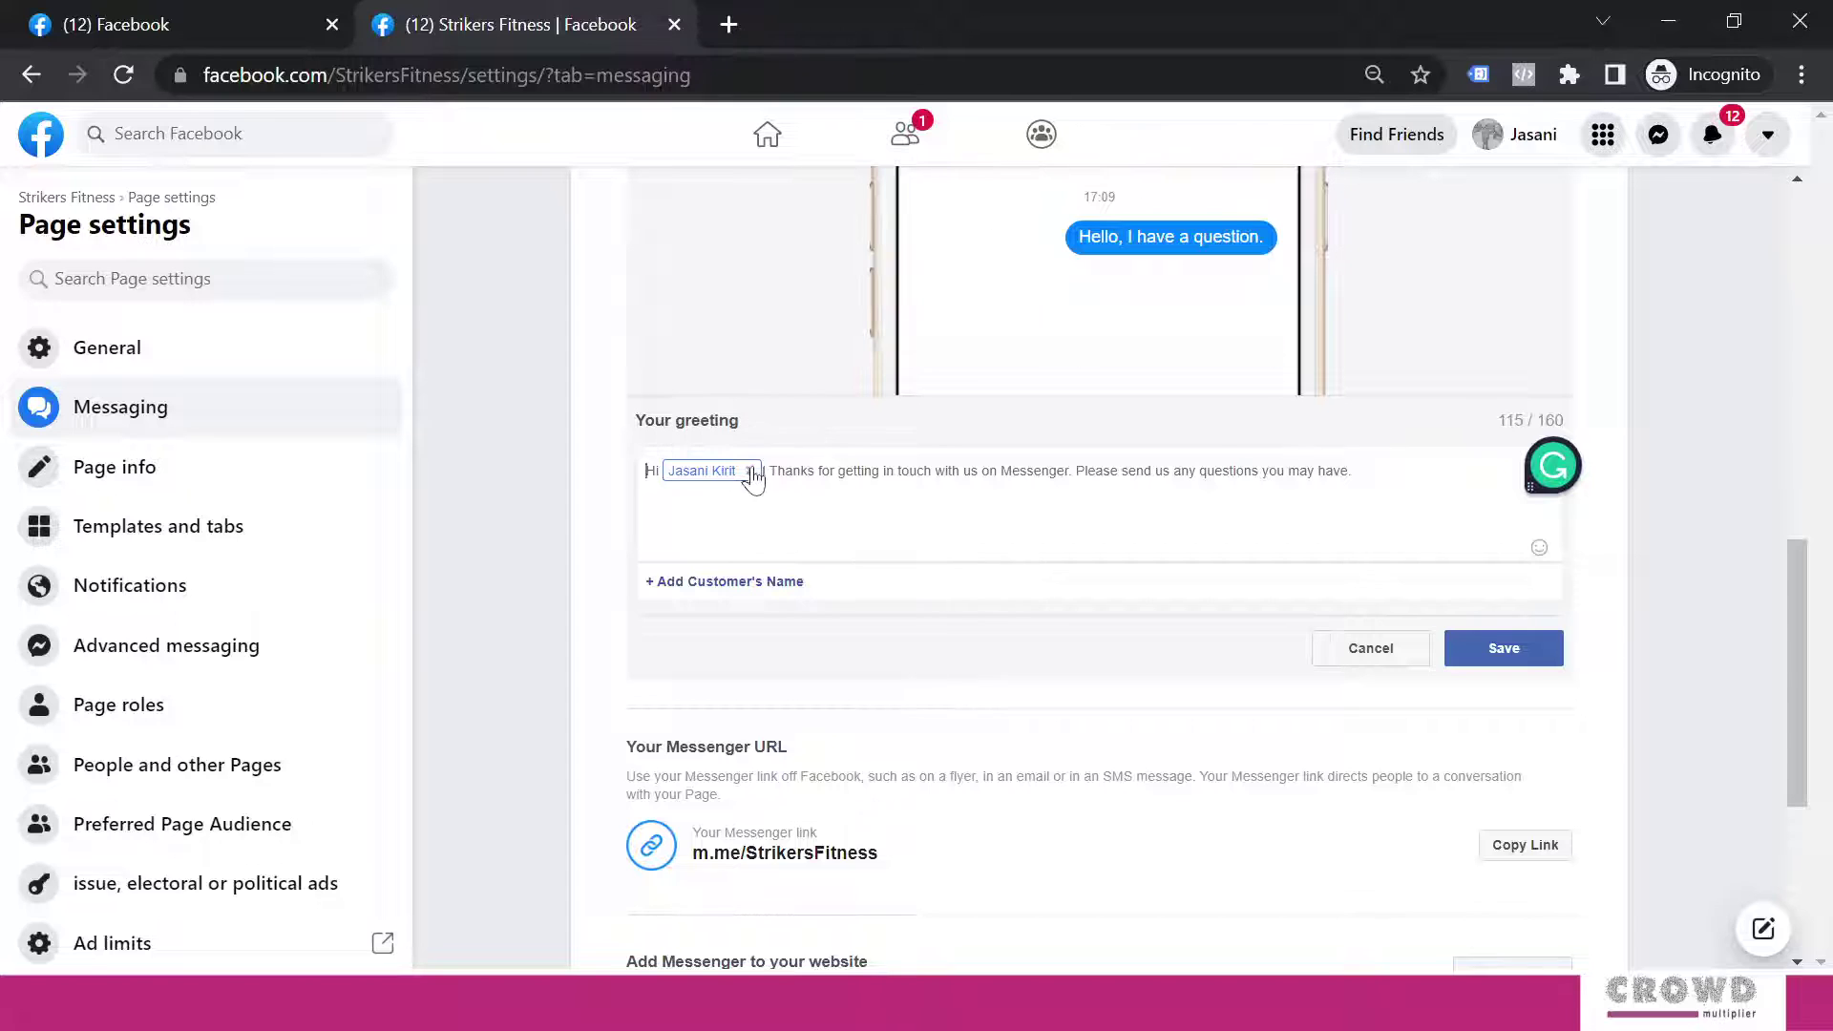
Replace the greeting's full-name tag with the Surname of recipient tag and delete the extra space.
left_click(750, 471)
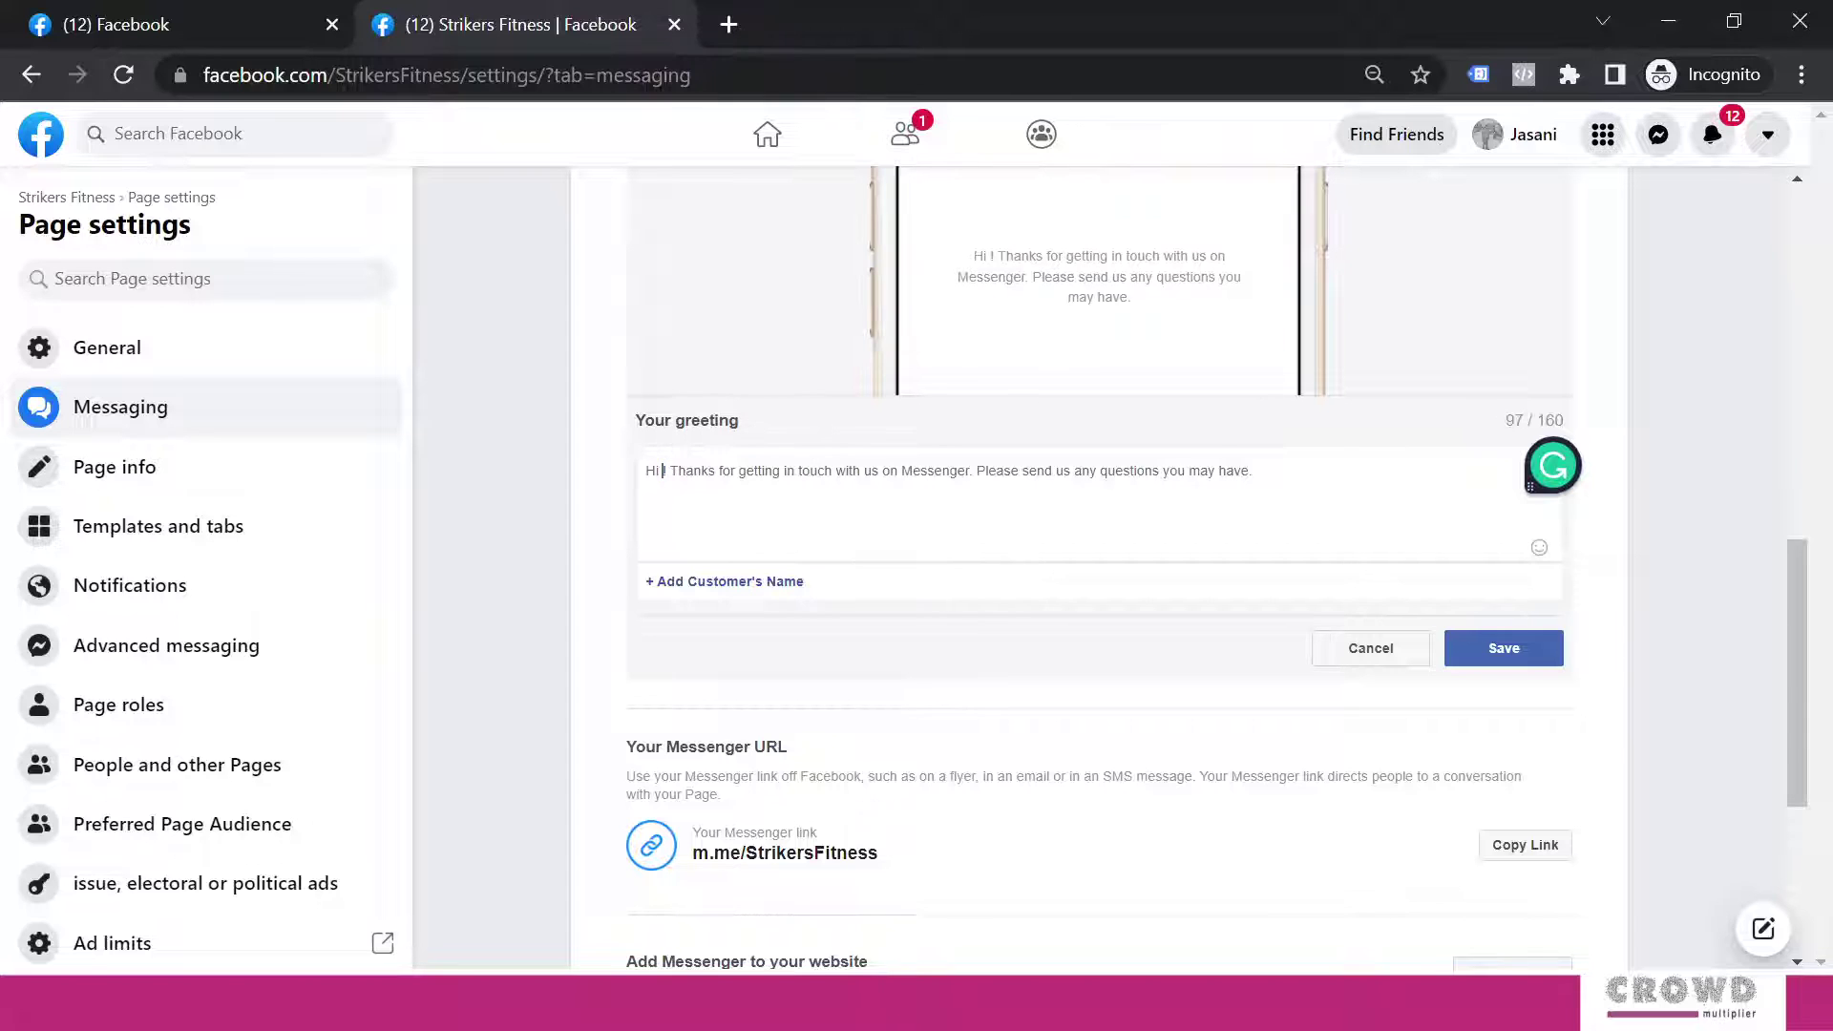
left_click(725, 583)
left_click(730, 306)
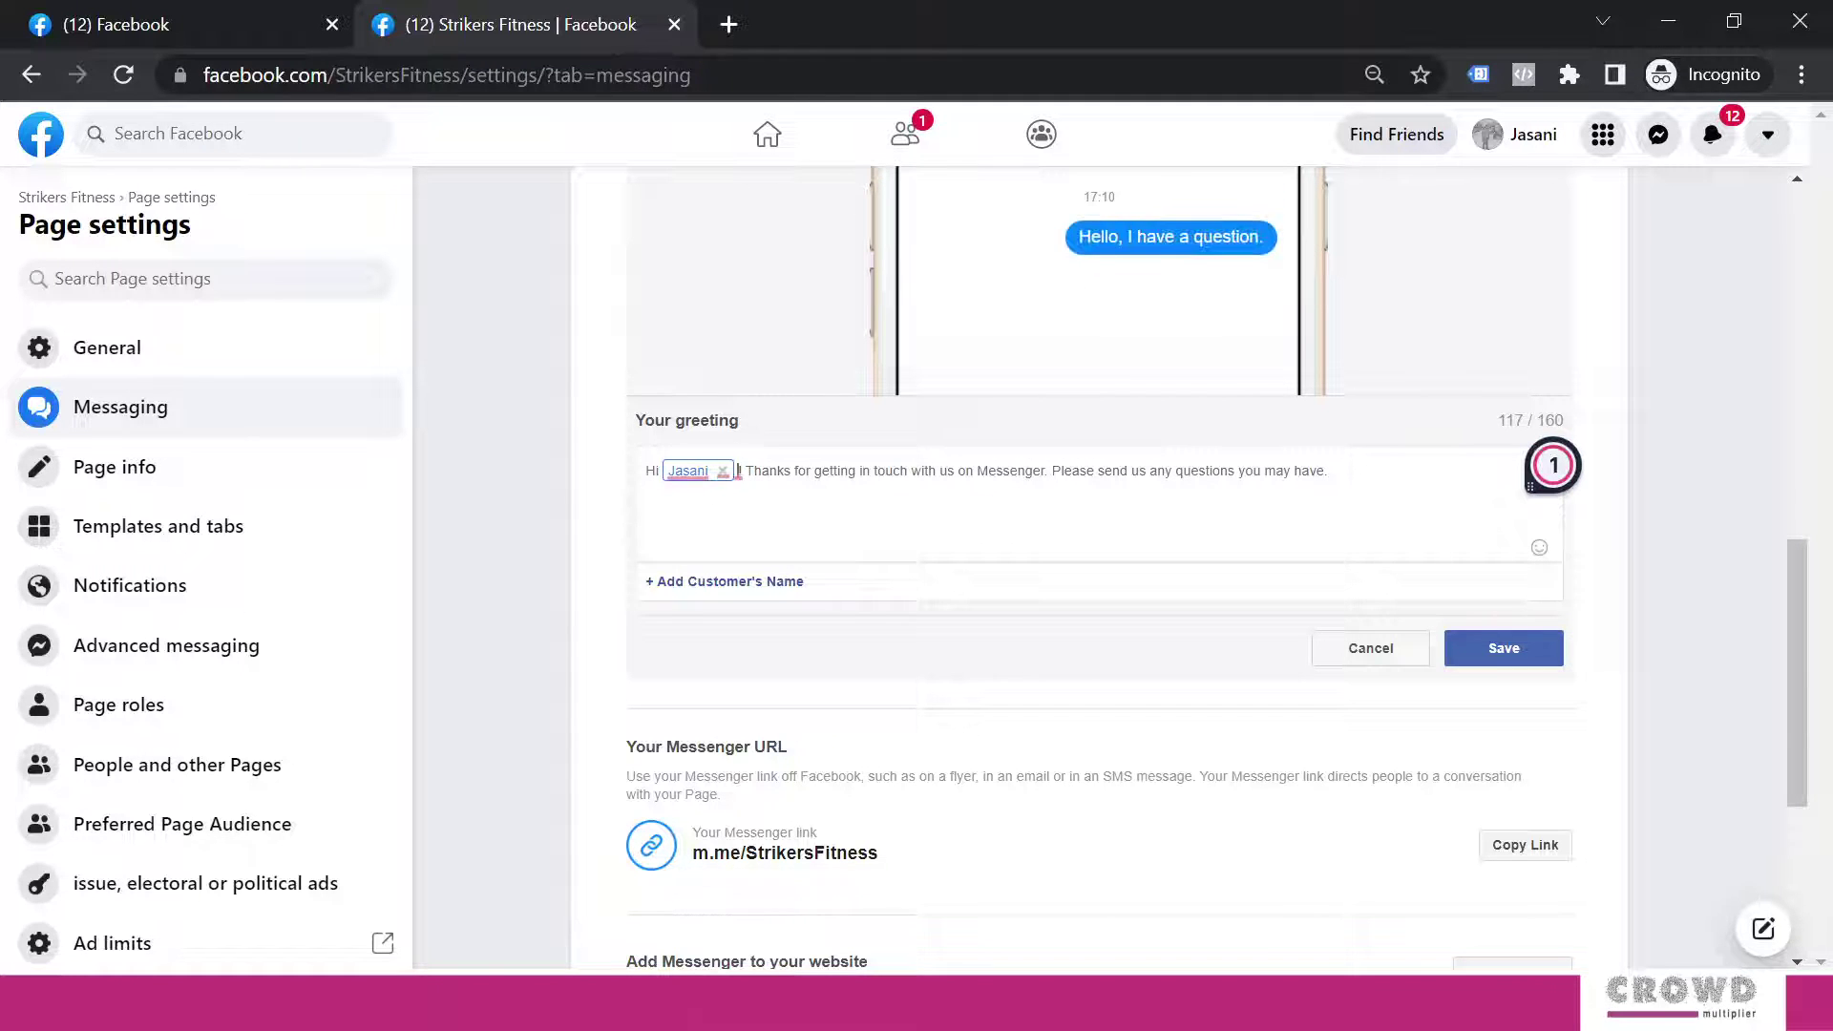
left_click(725, 470)
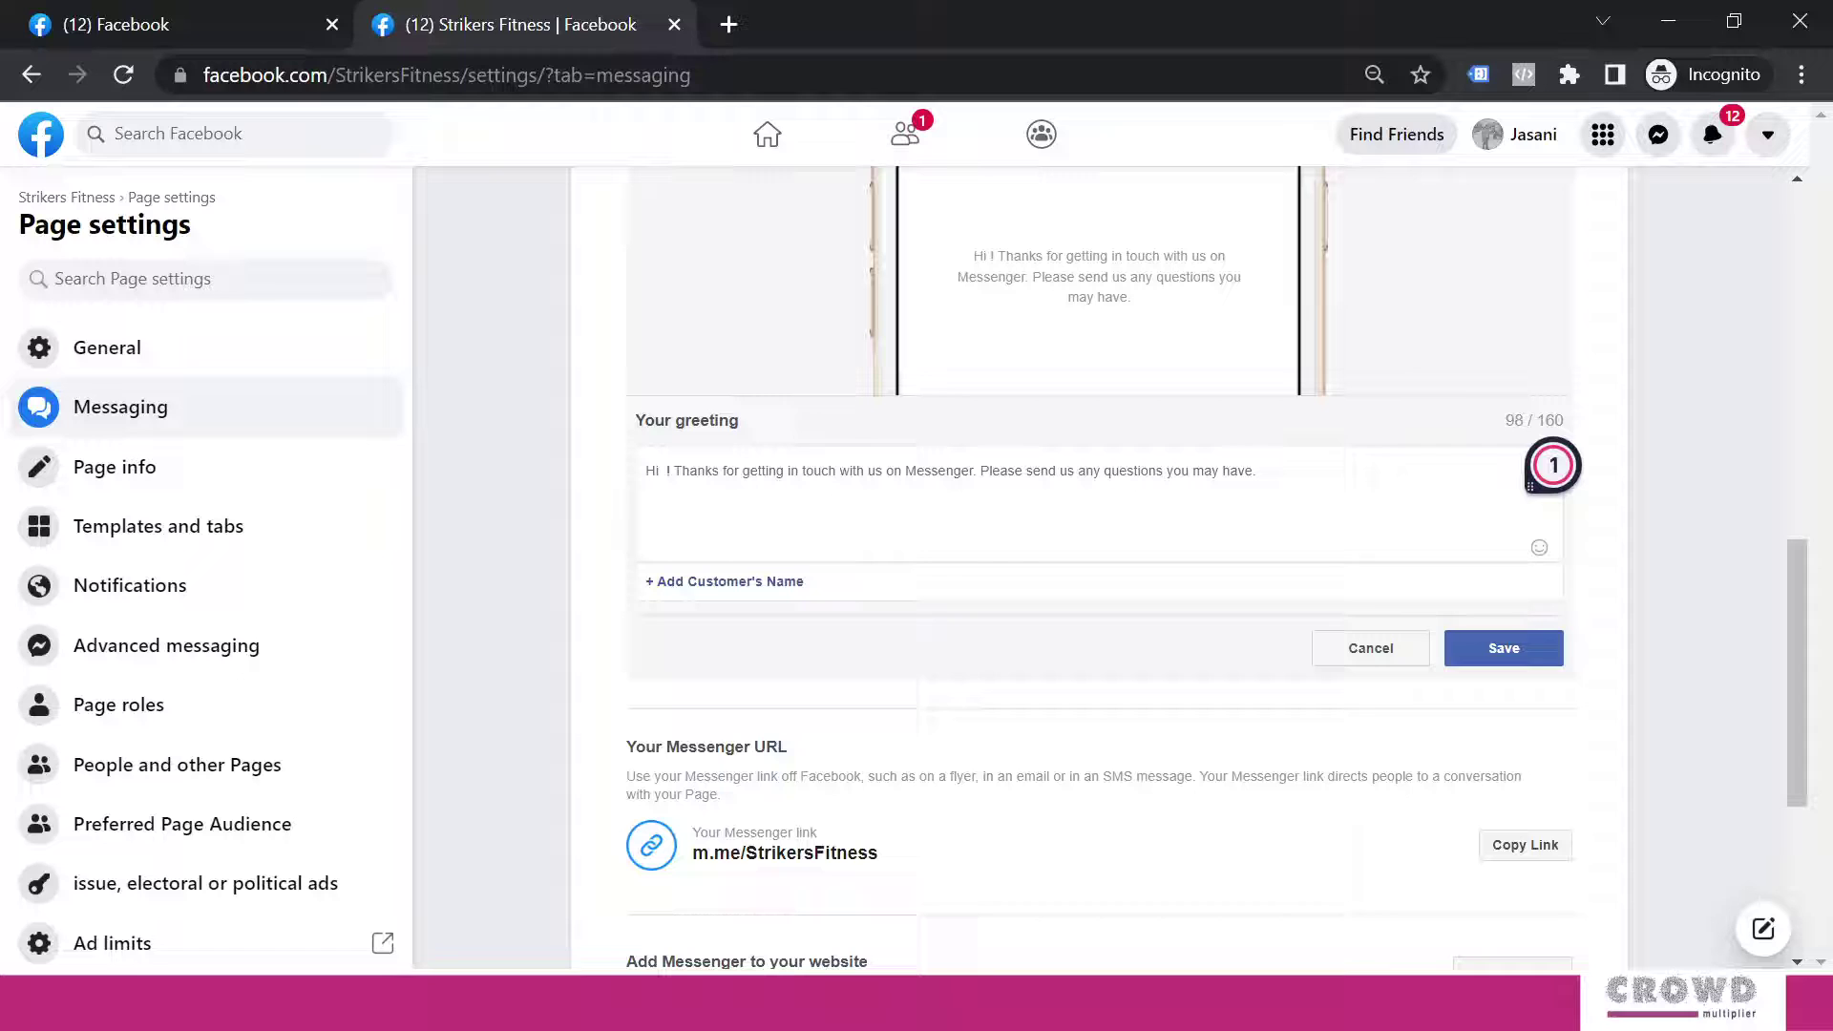
left_click(750, 592)
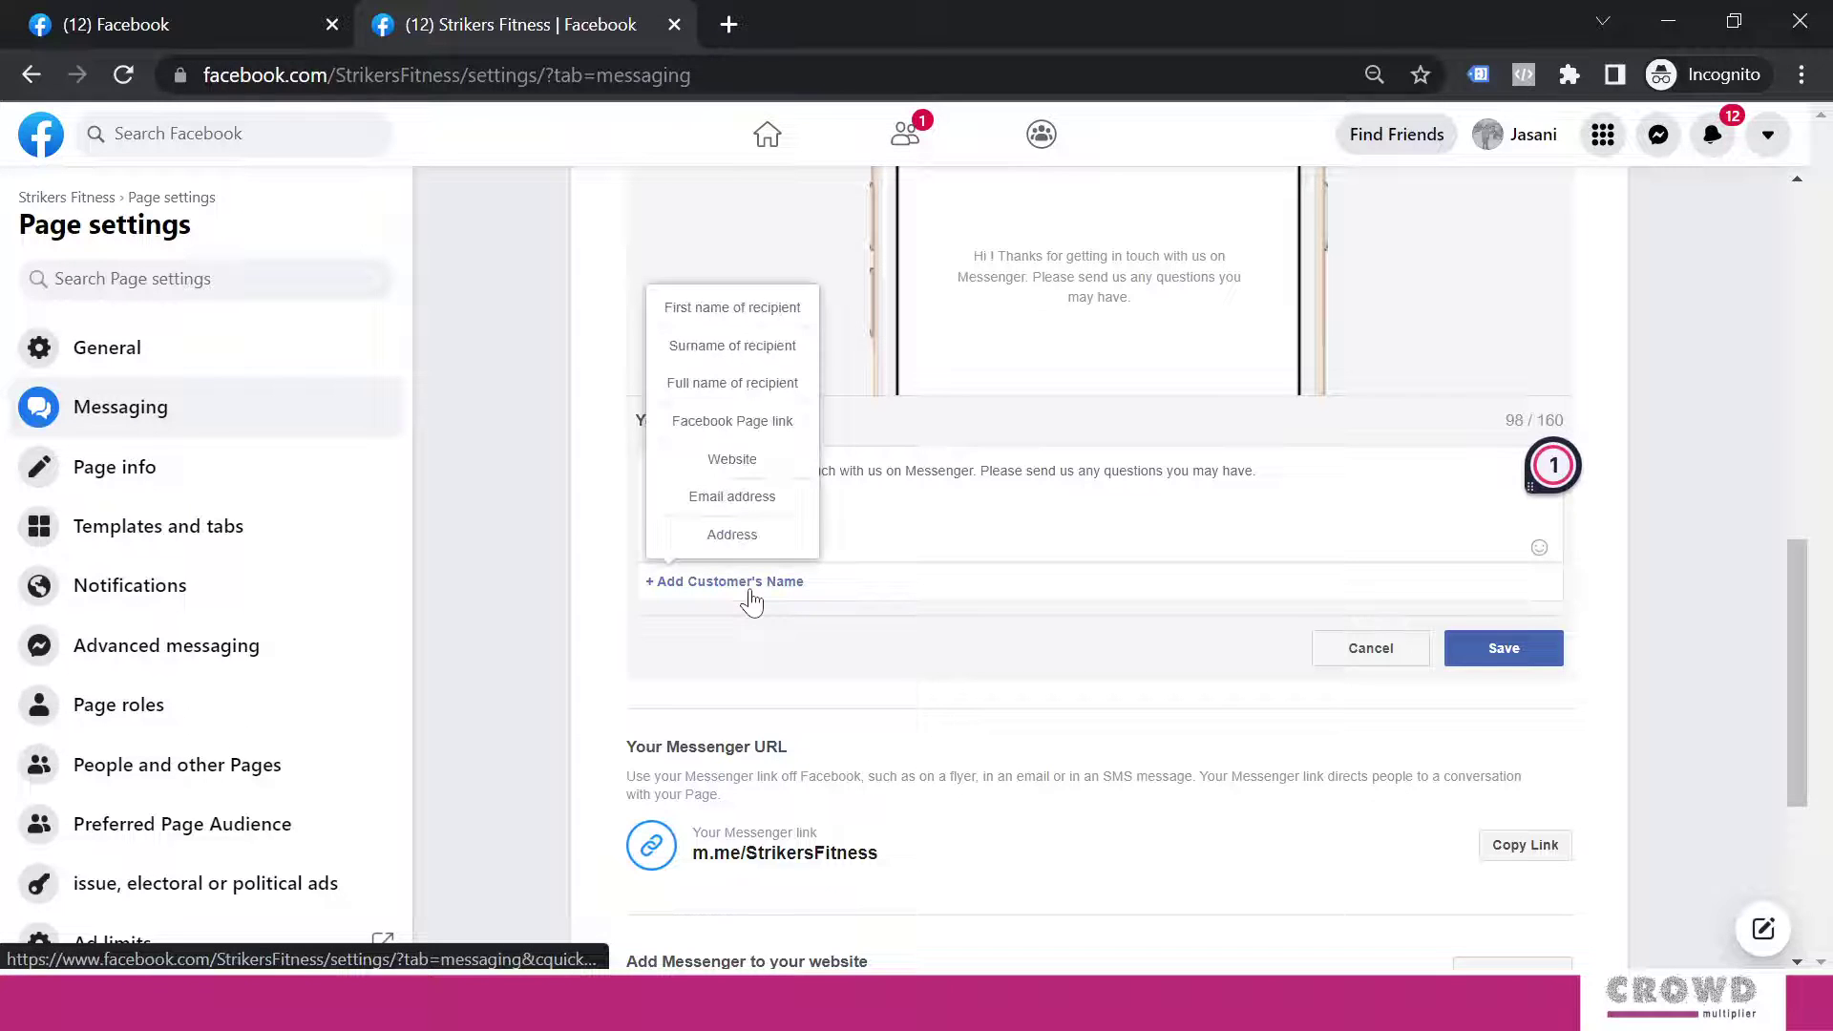
left_click(759, 363)
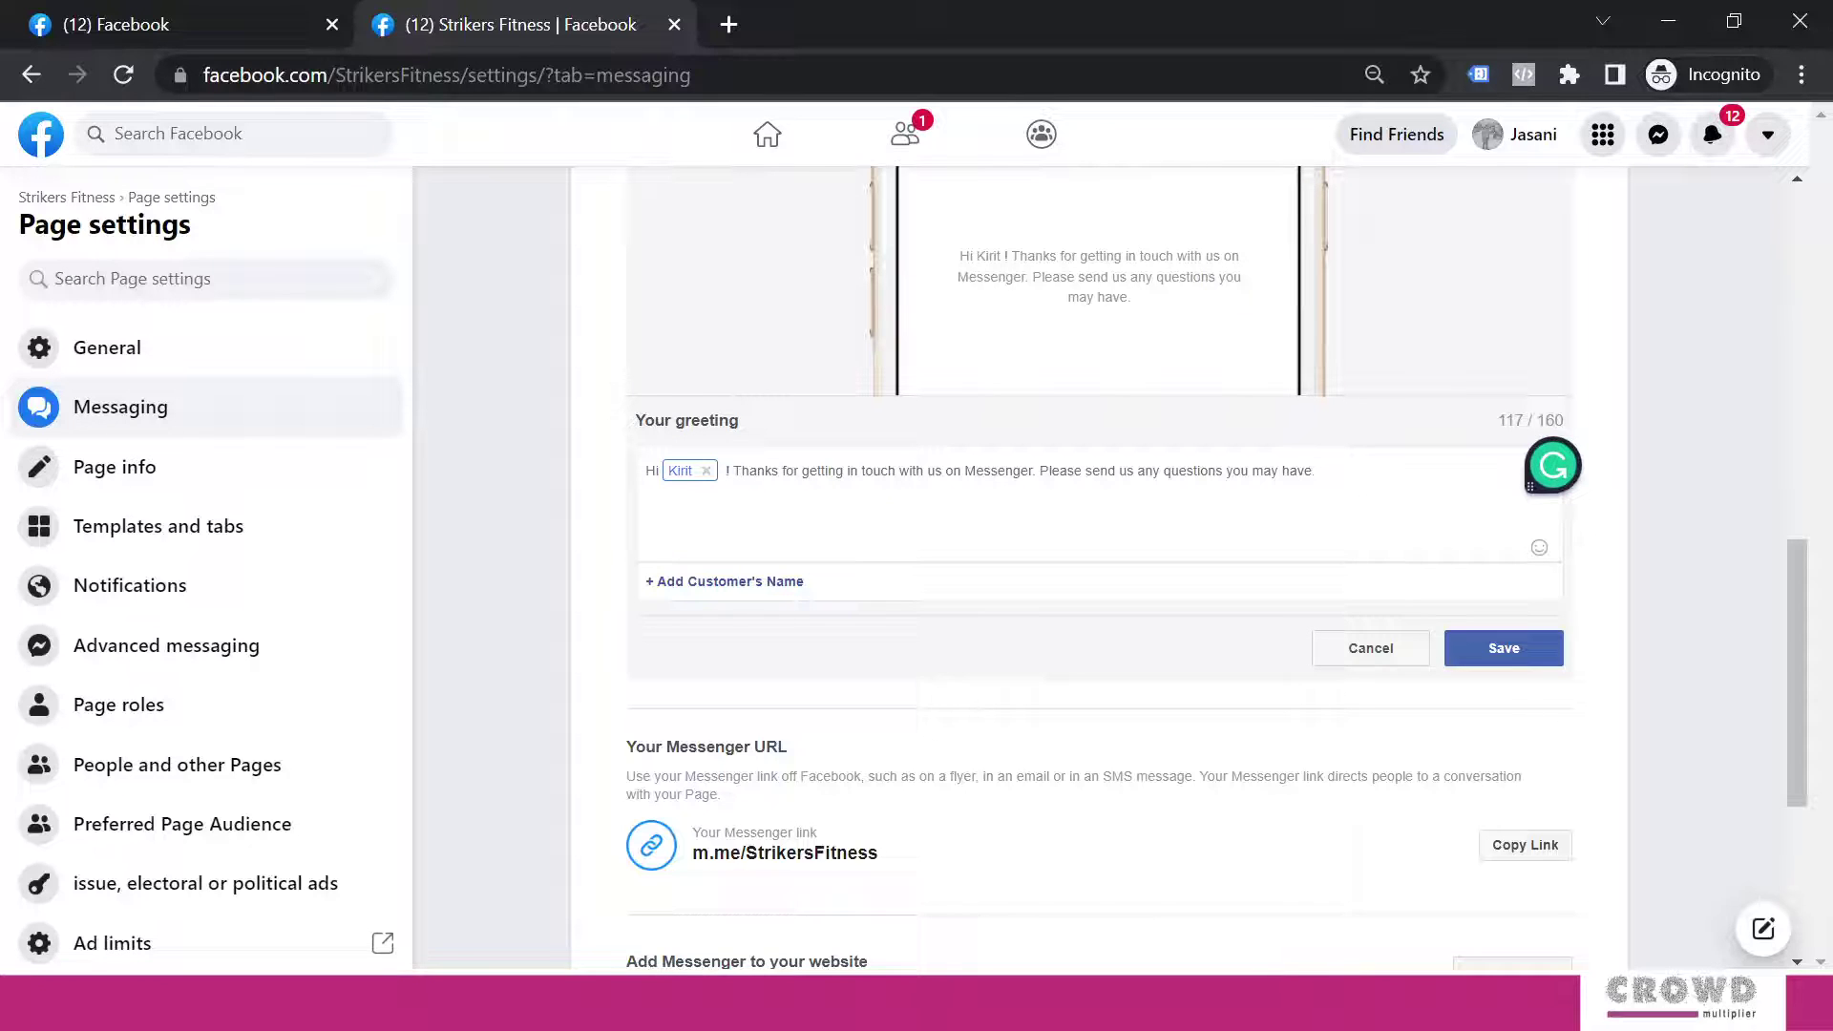
key("BackSpace")
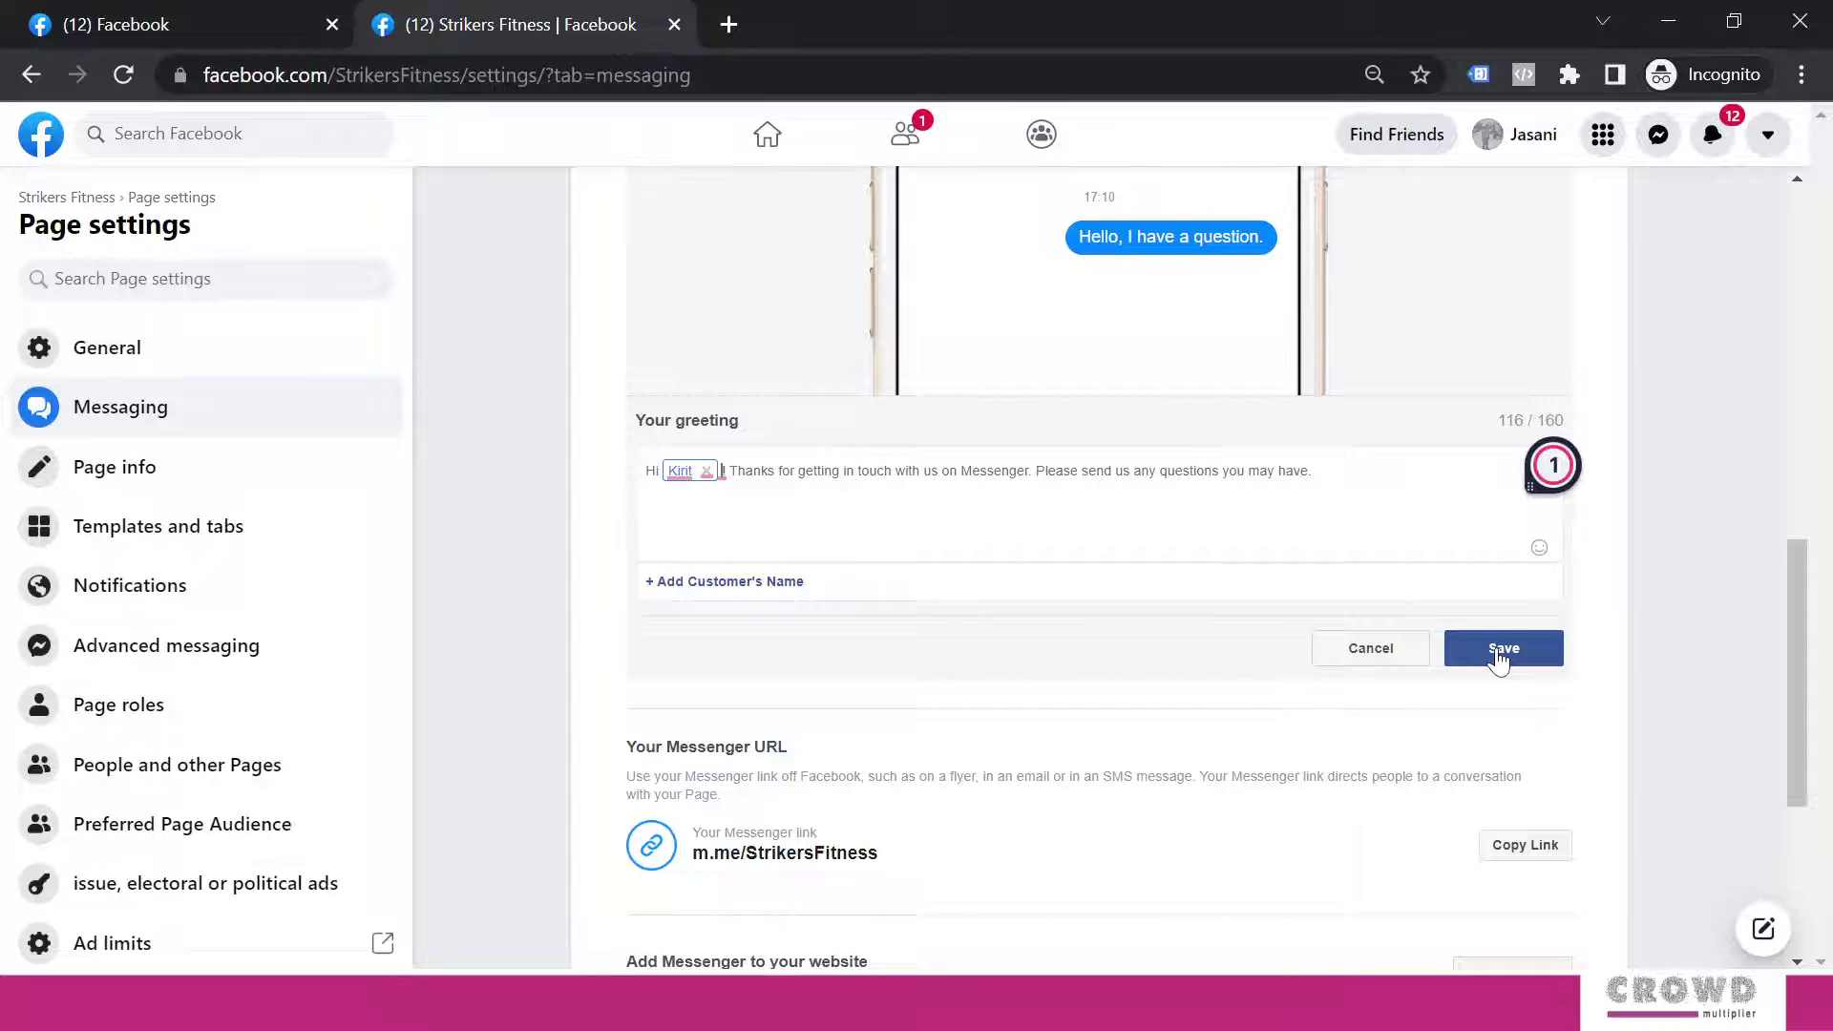
Save the personalized greeting and open the Strikers Fitness page in a new tab.
left_click(1500, 657)
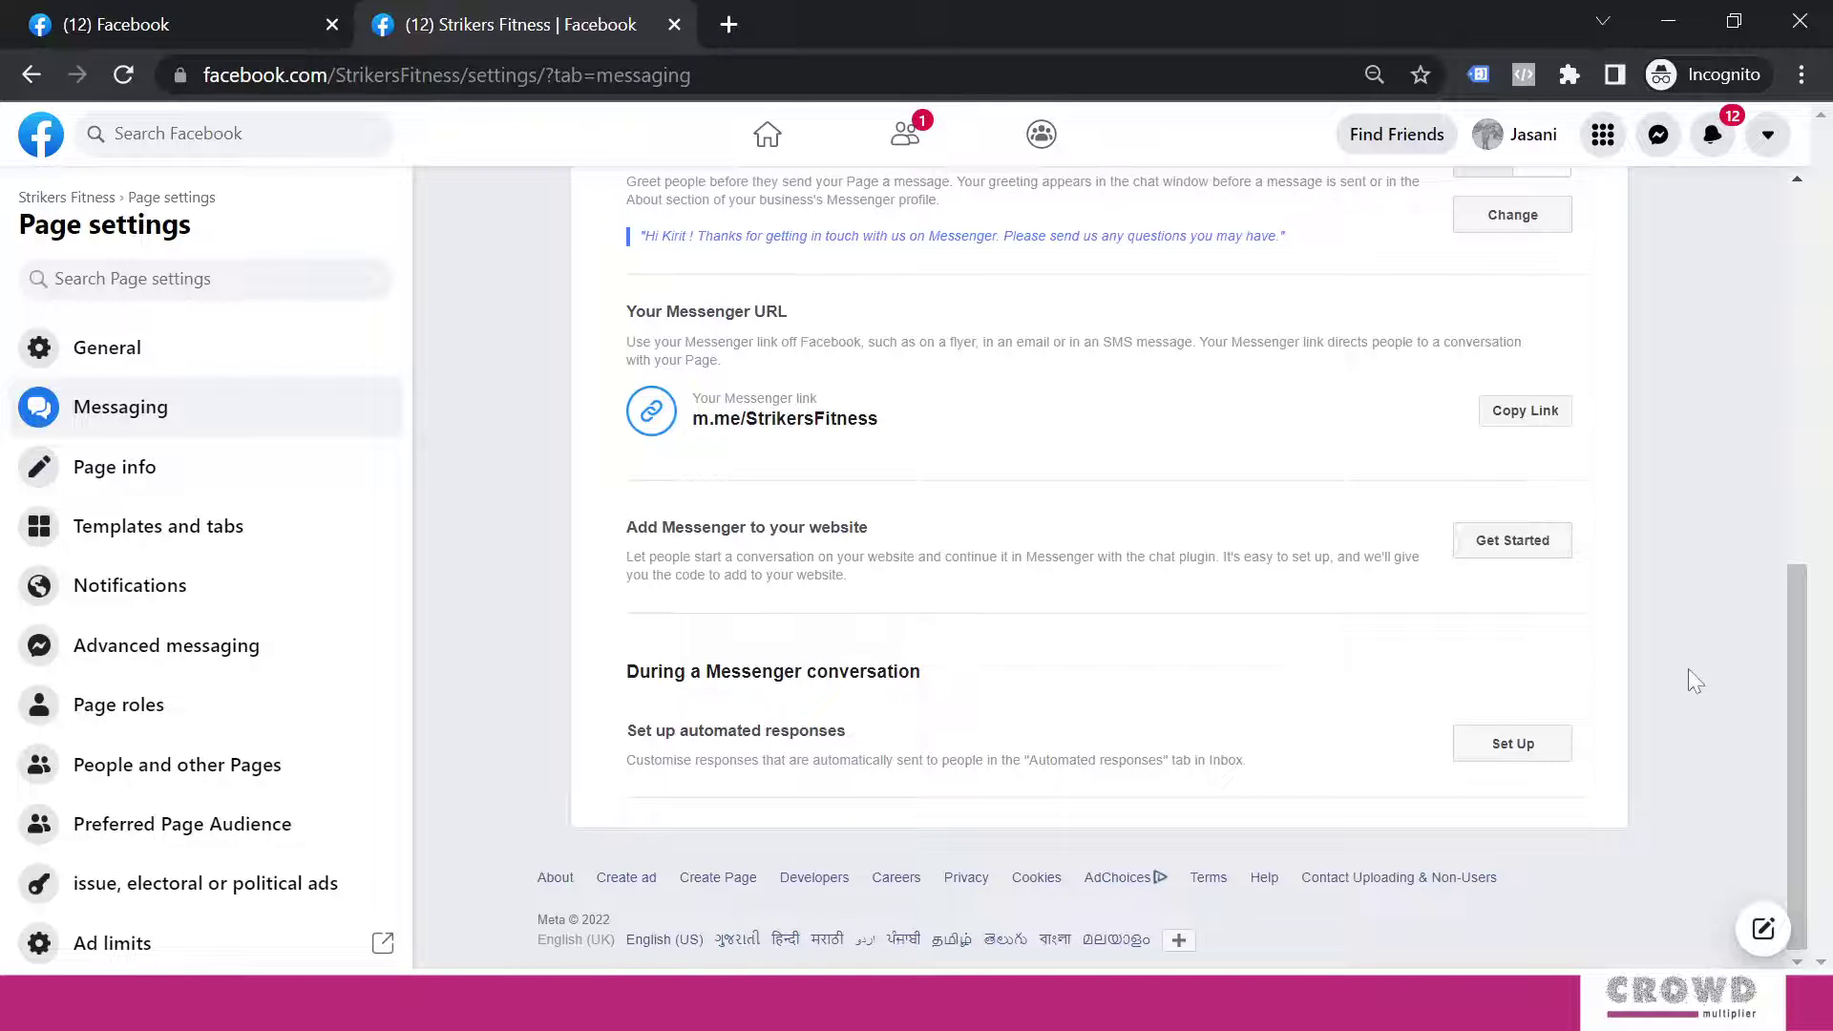
left_click_drag(1796, 716, 1790, 344)
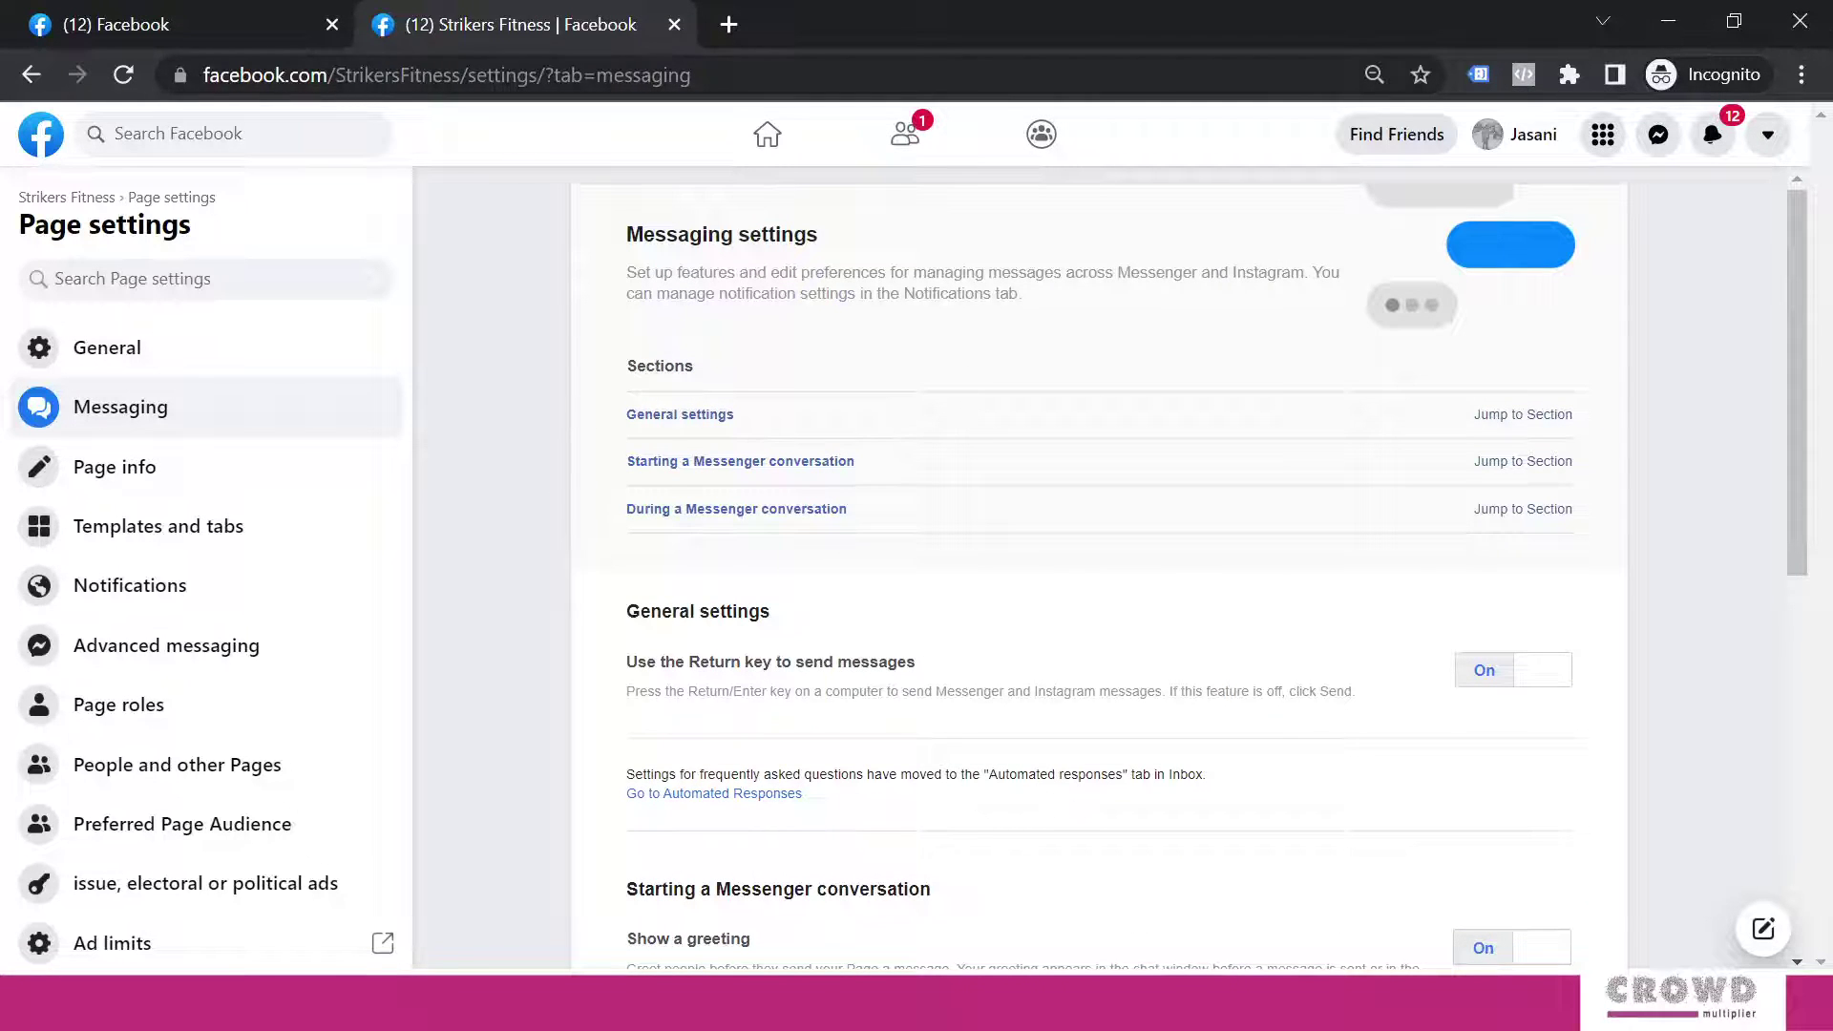
right_click(84, 203)
left_click(134, 226)
On the new Strikers Fitness tab, switch to interacting as your personal profile.
key("ctrl+Tab")
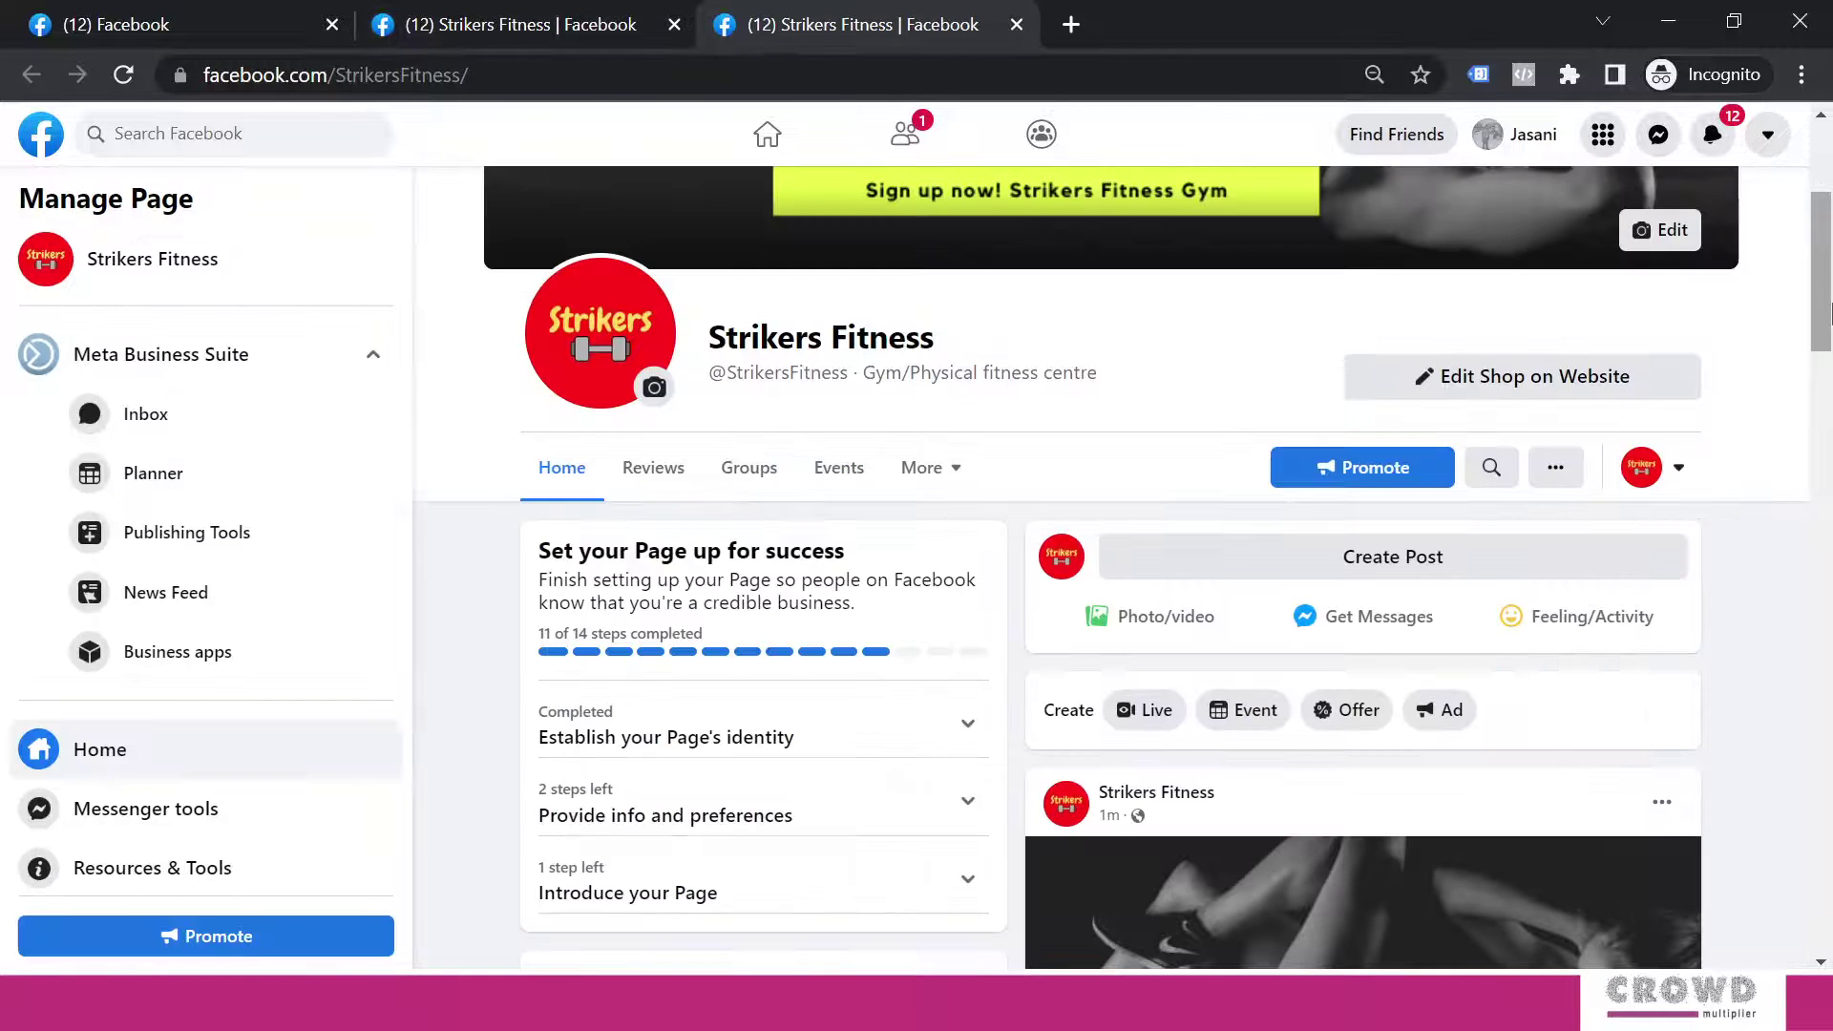
scroll(1730, 823, "up", 4)
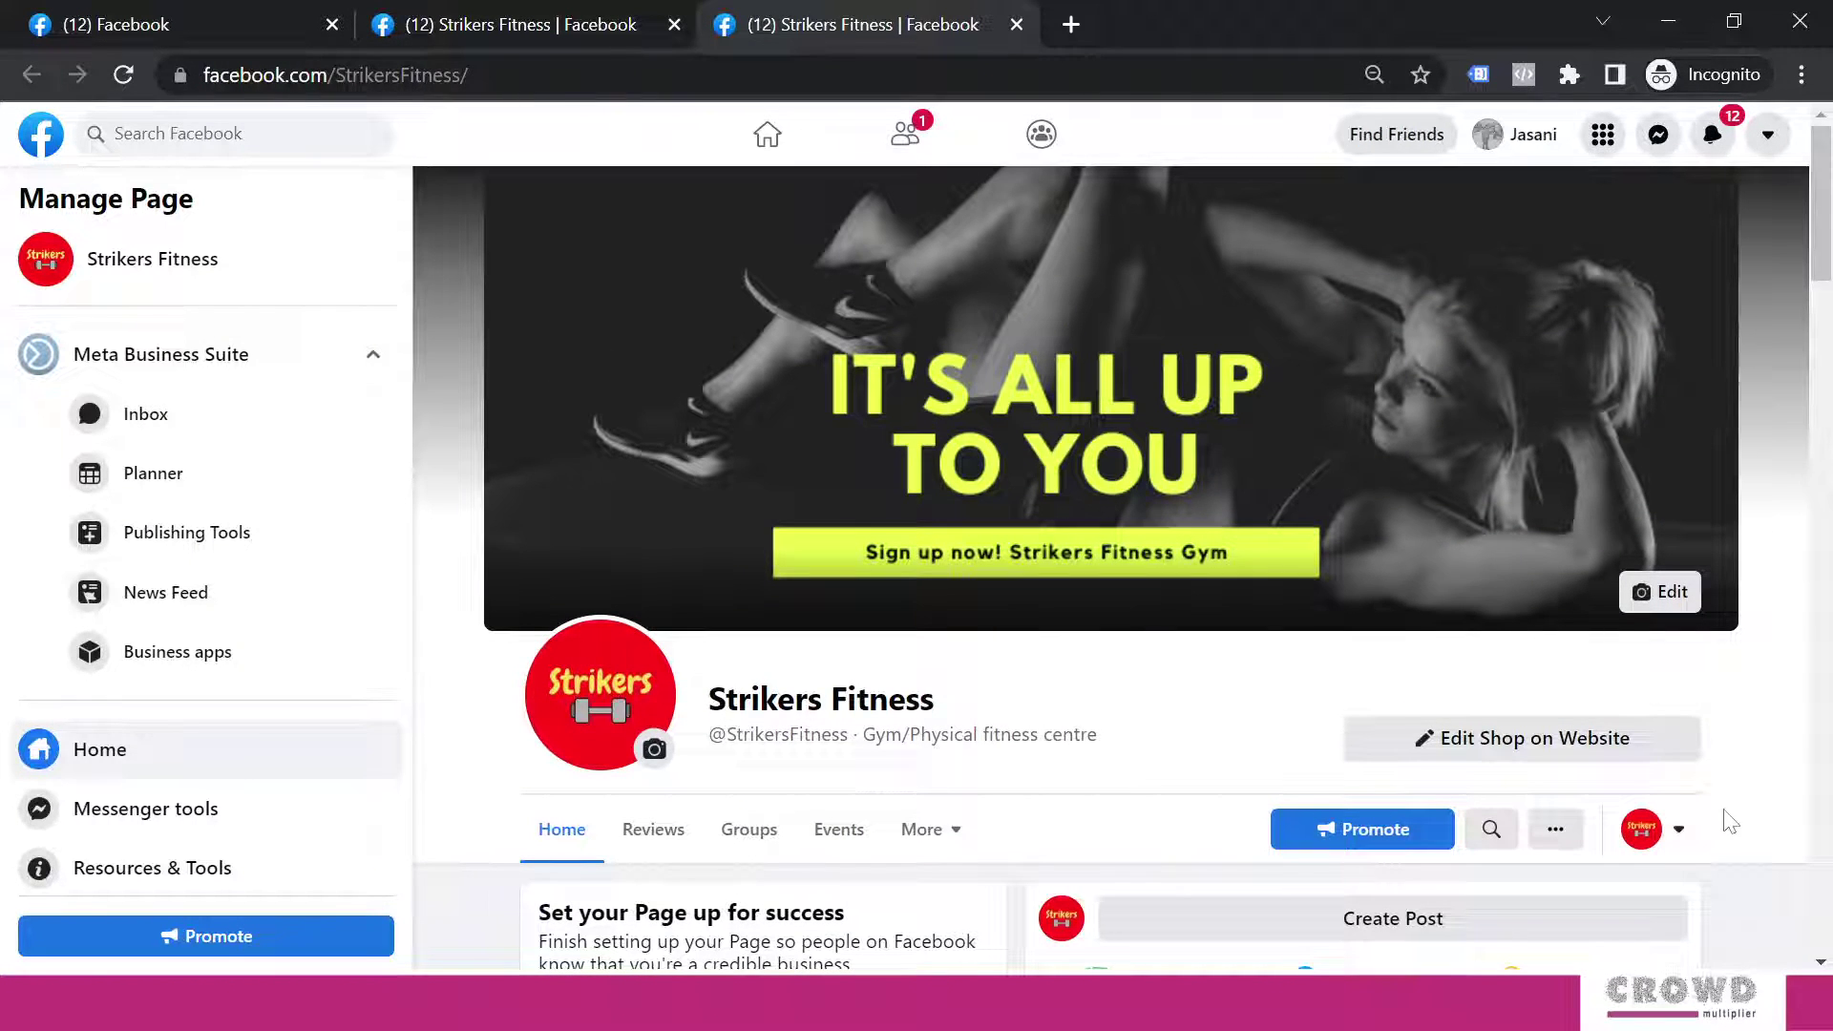
left_click(1678, 829)
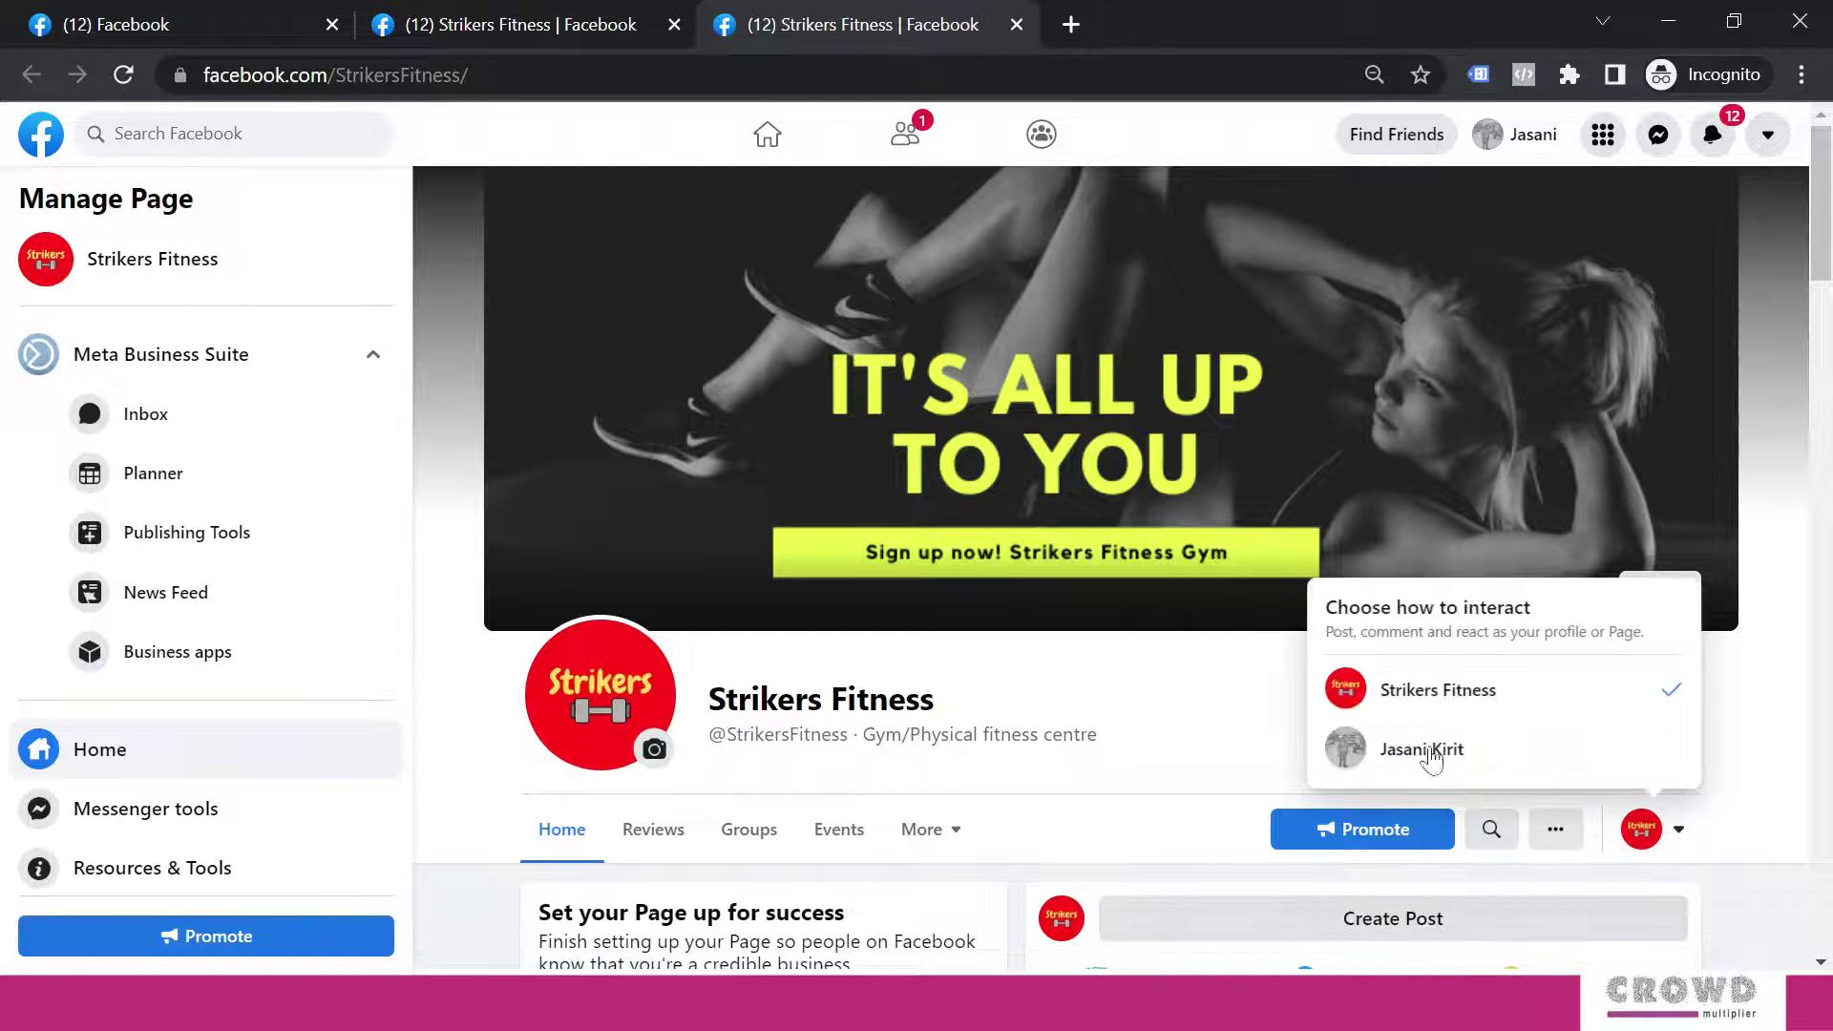
left_click(1421, 749)
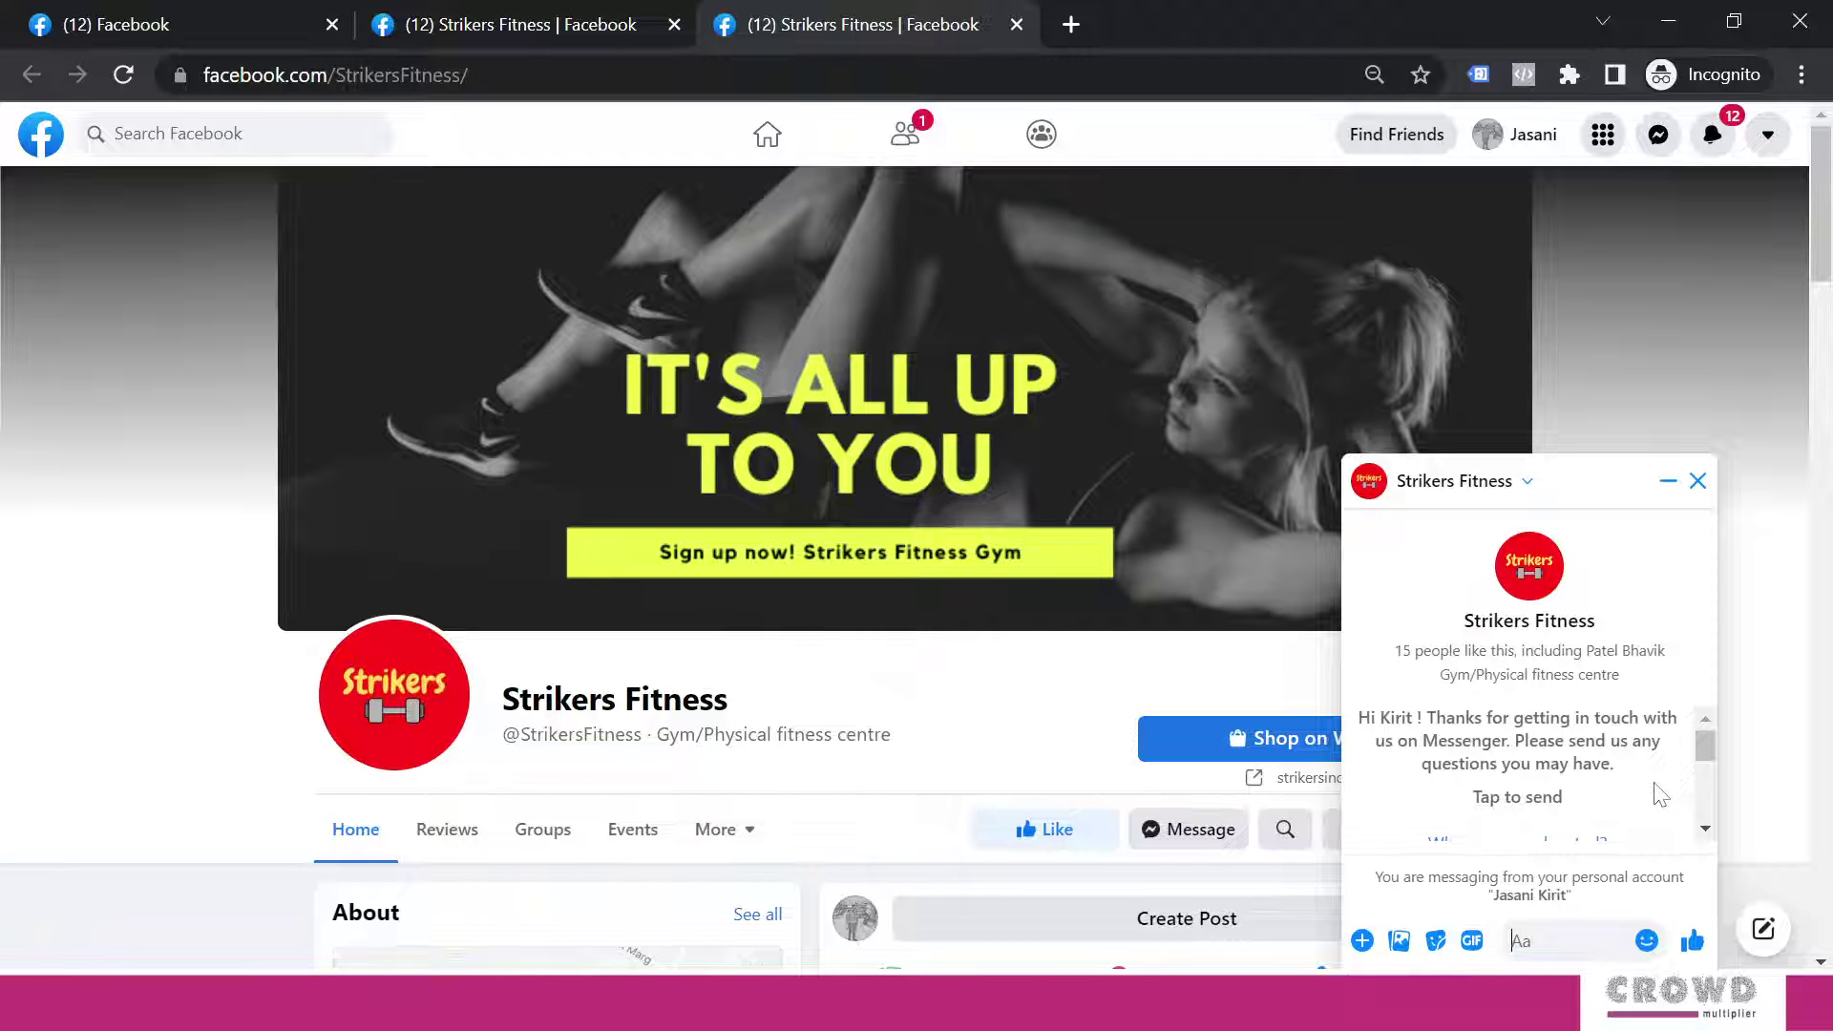
Close the test chat and reopen the greeting editor in the Messaging settings tab.
left_click(1698, 481)
left_click(602, 21)
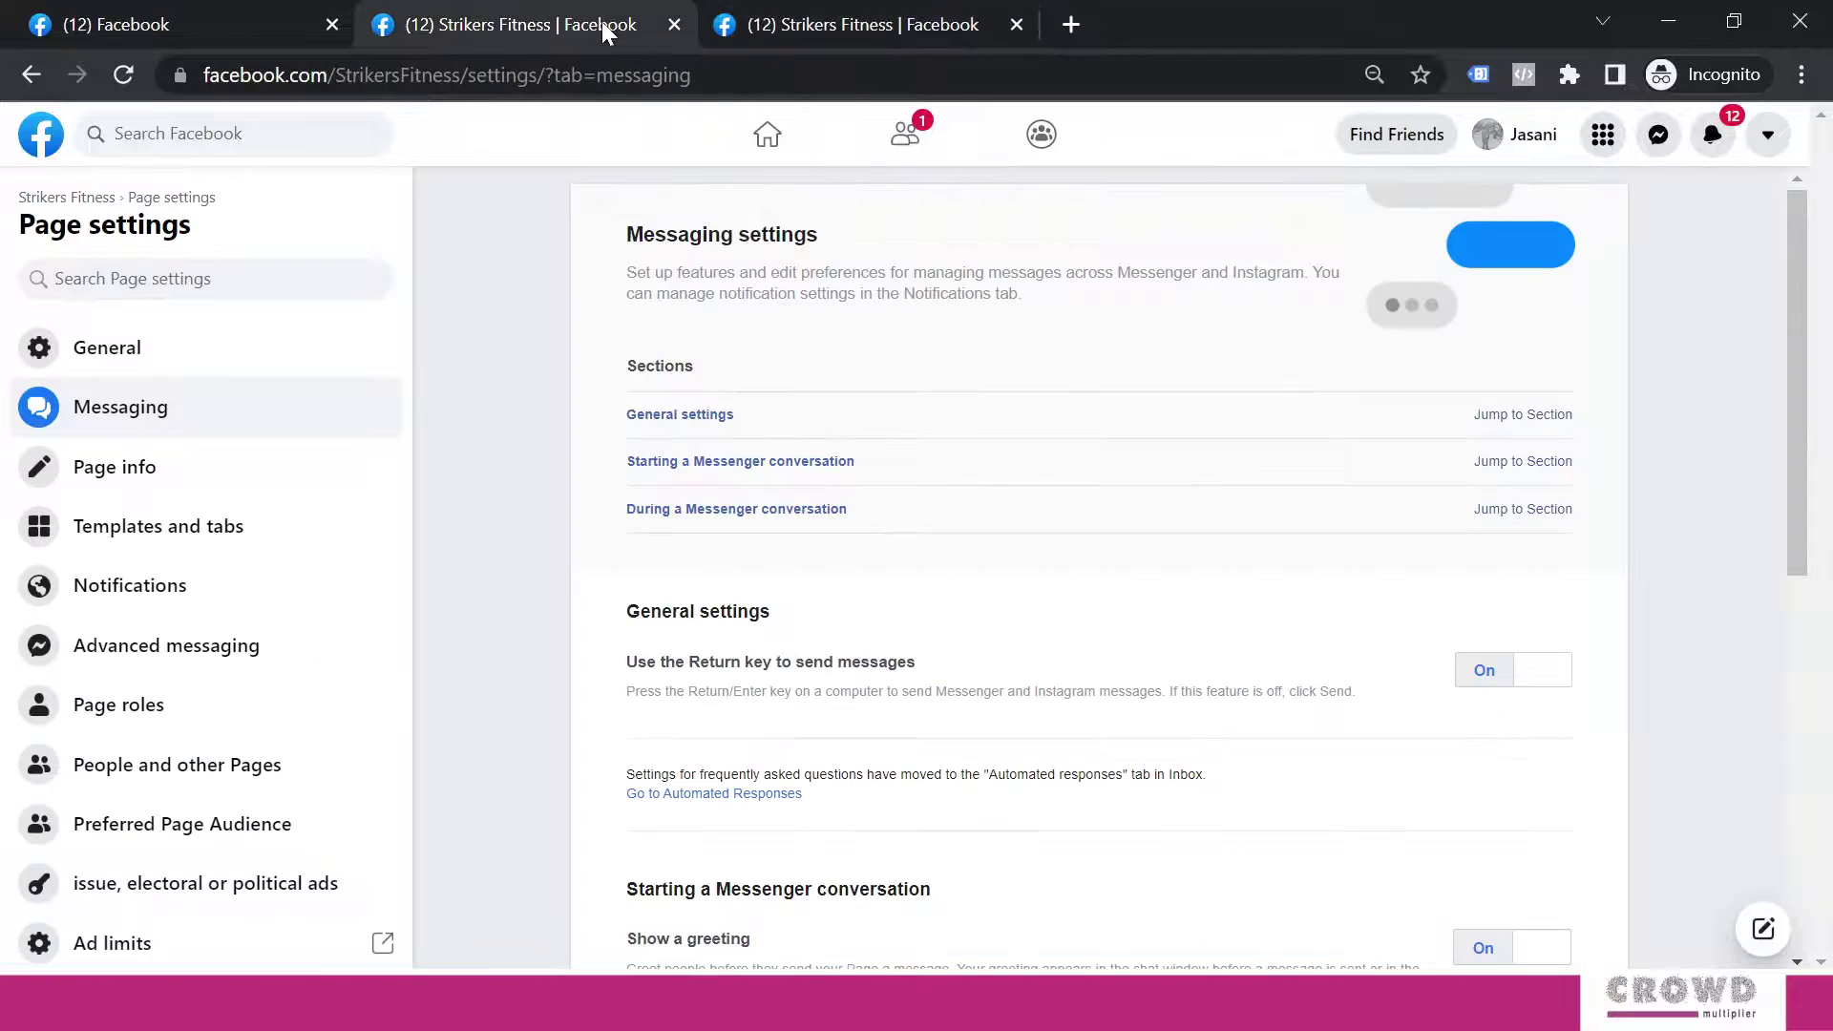
scroll(1818, 572, "down", 4)
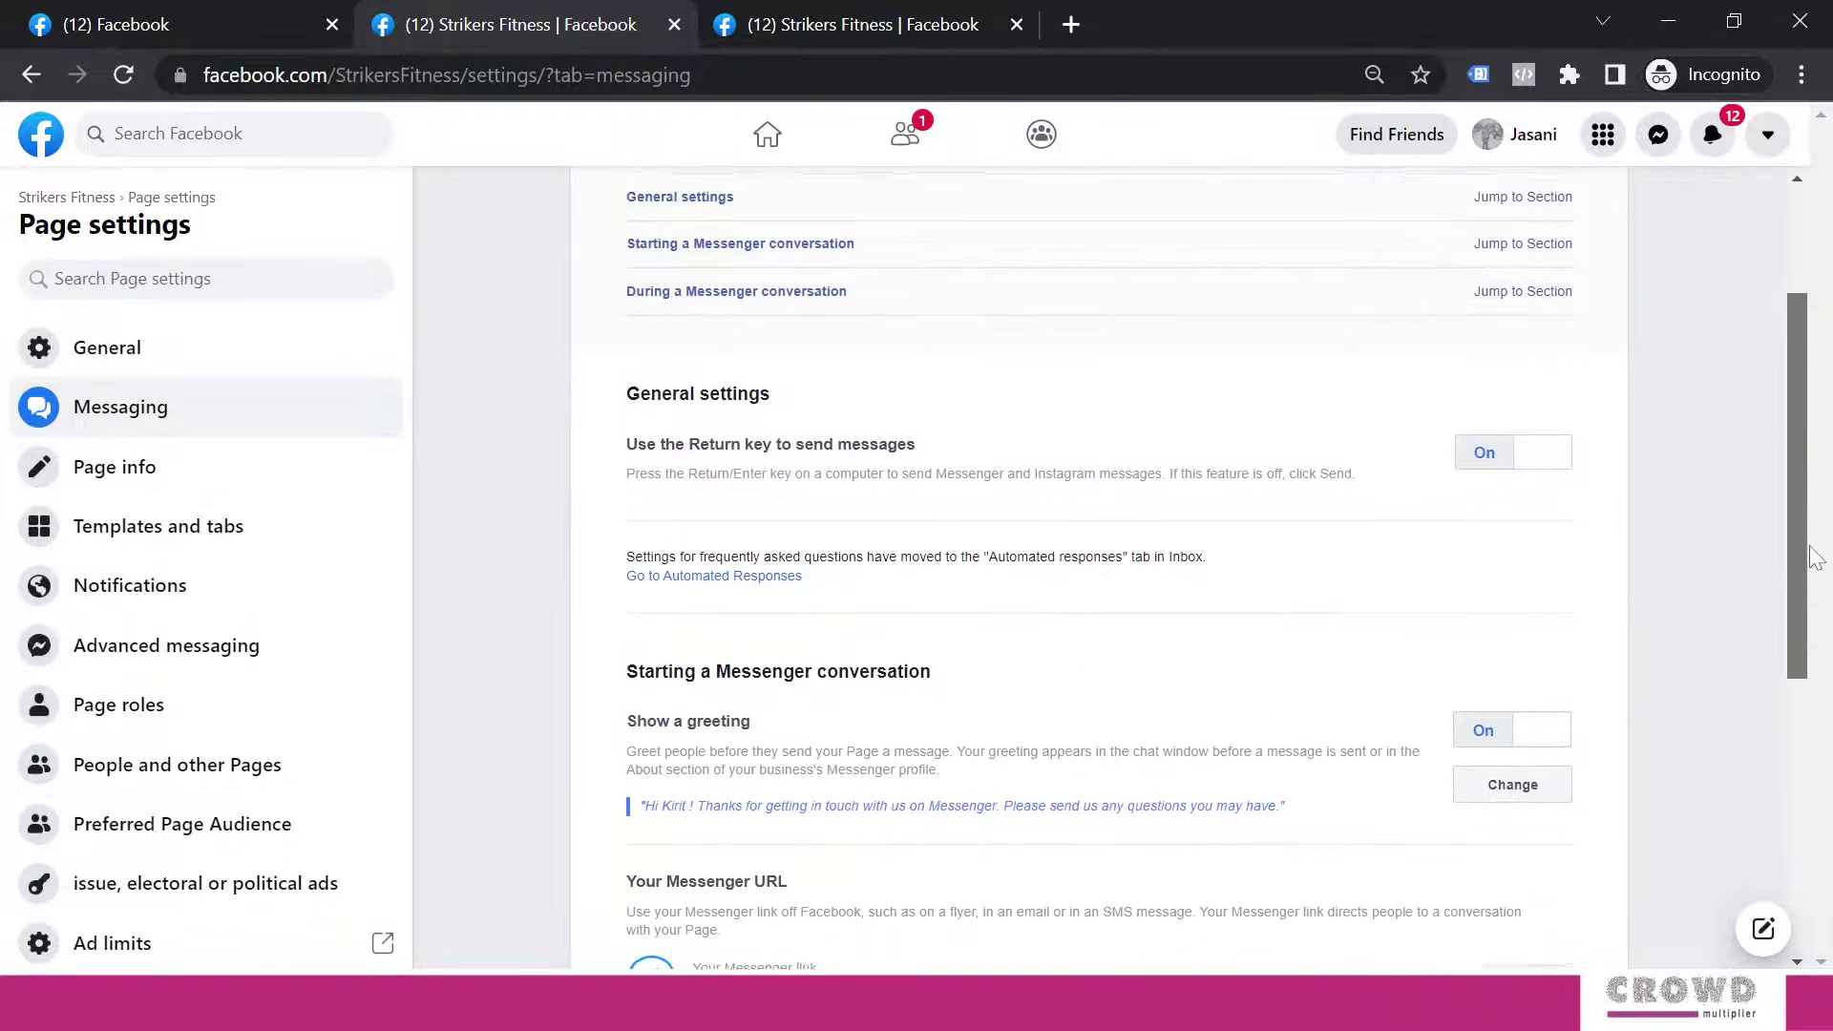
left_click(1521, 632)
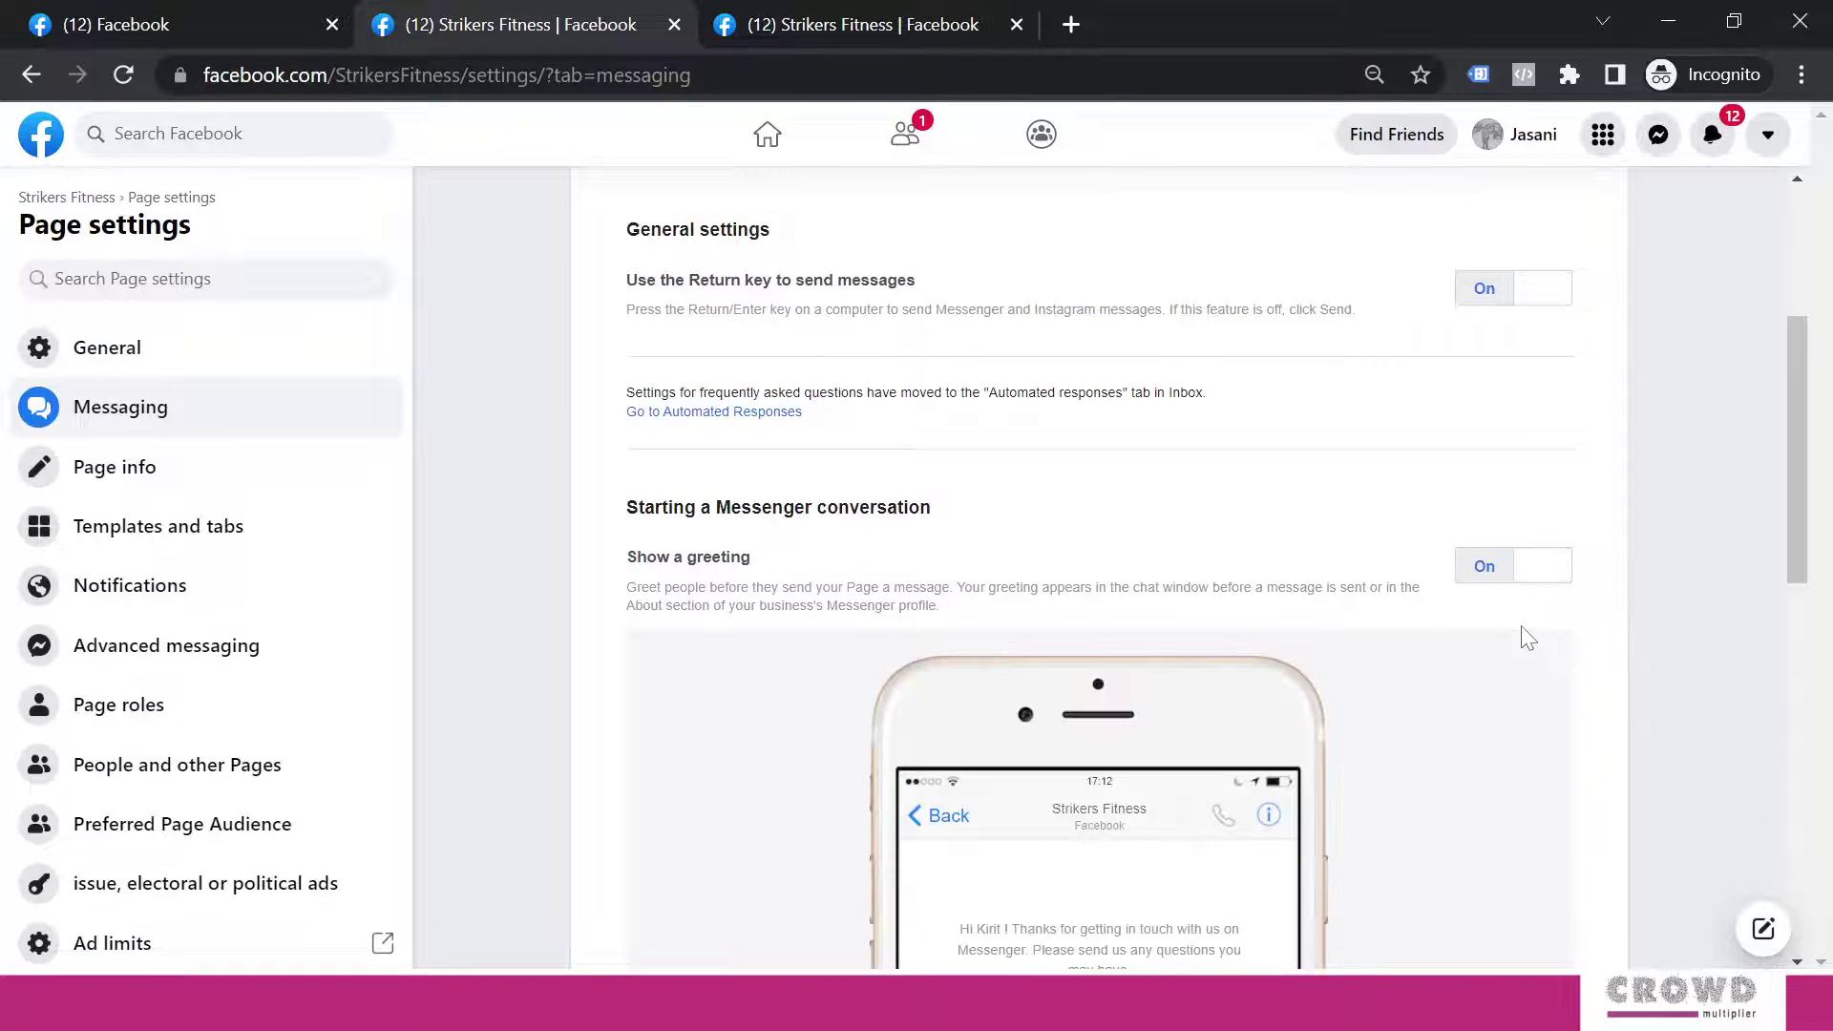
scroll(1828, 417, "down", 8)
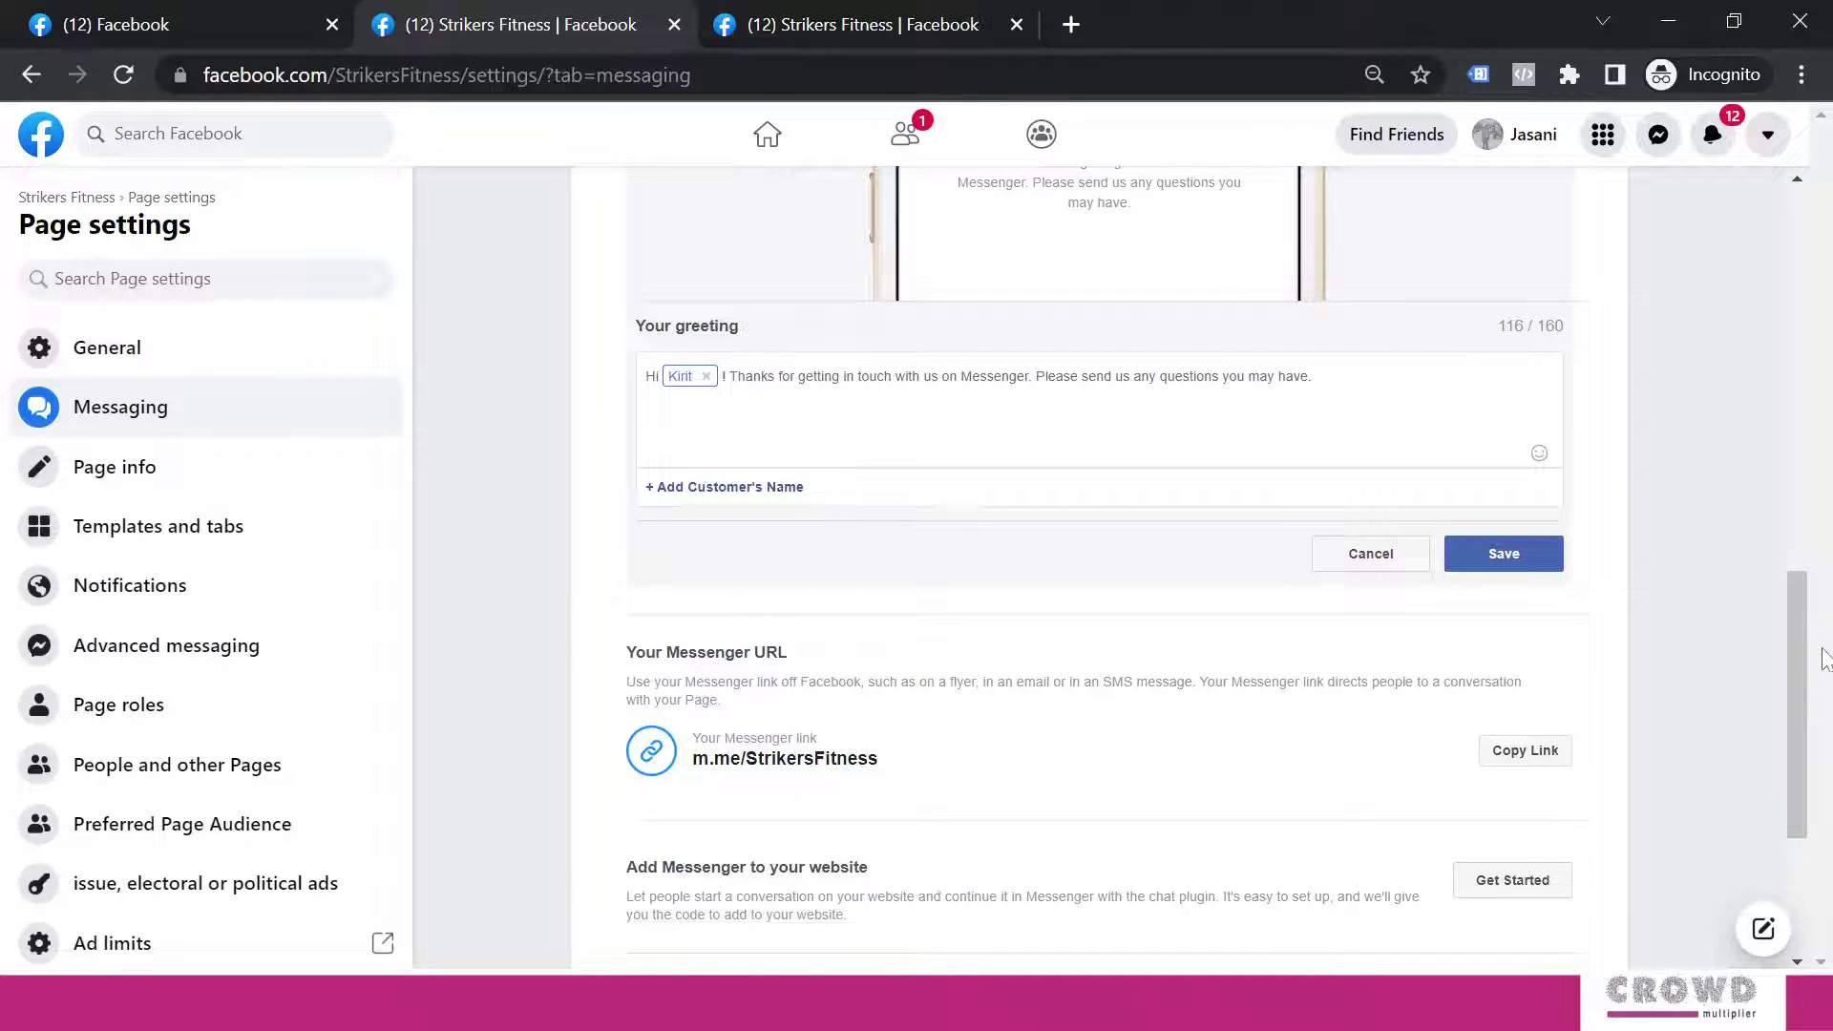
scroll(1099, 526, "down", 1)
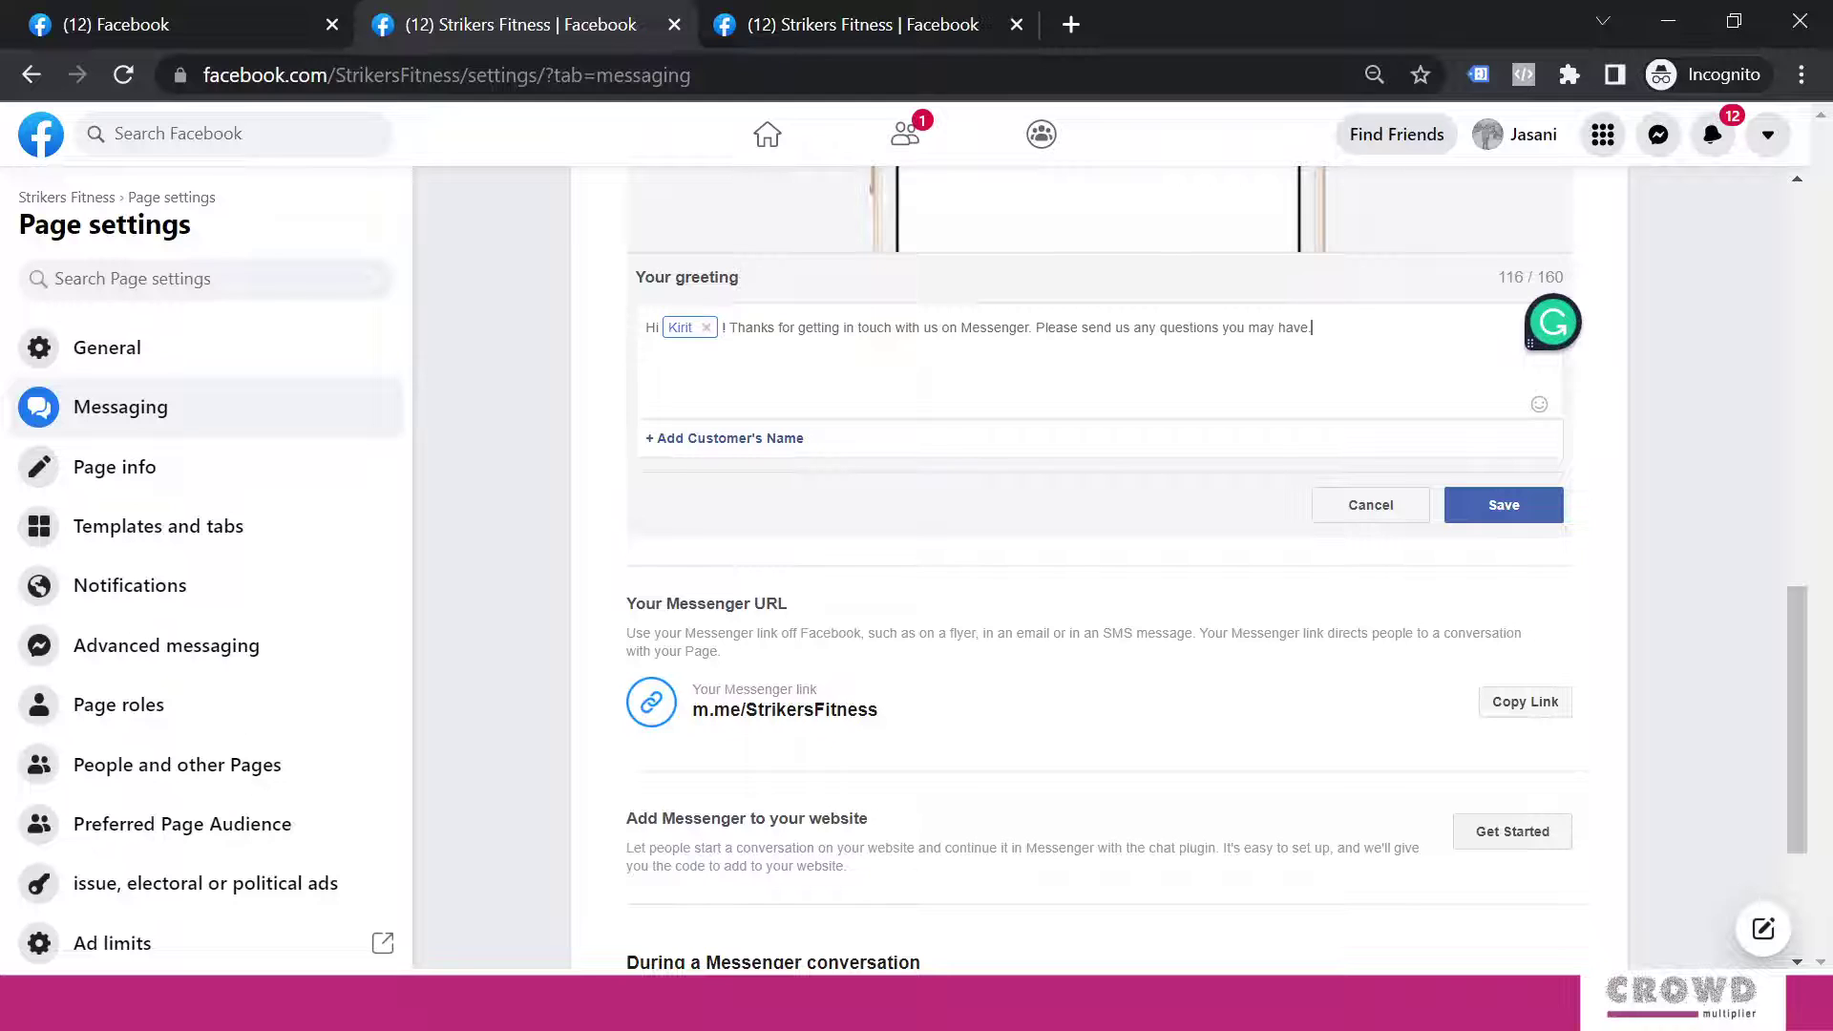
left_click(796, 31)
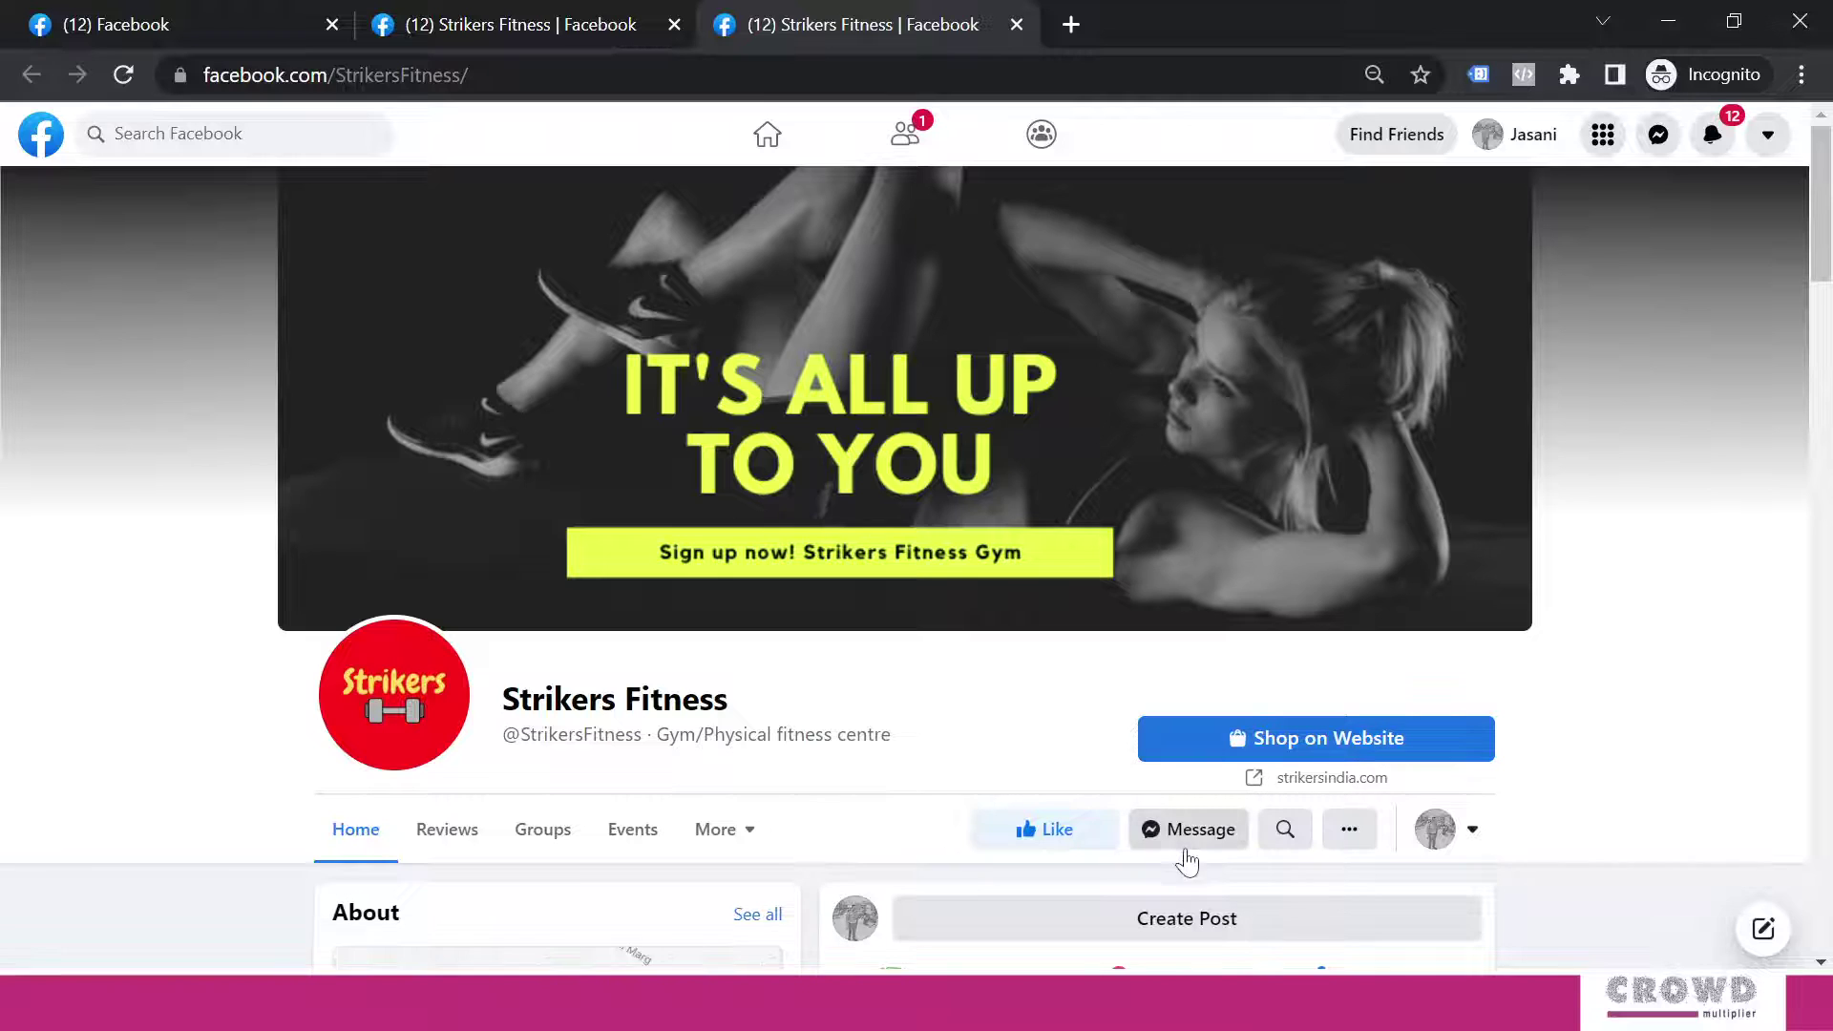
left_click(618, 27)
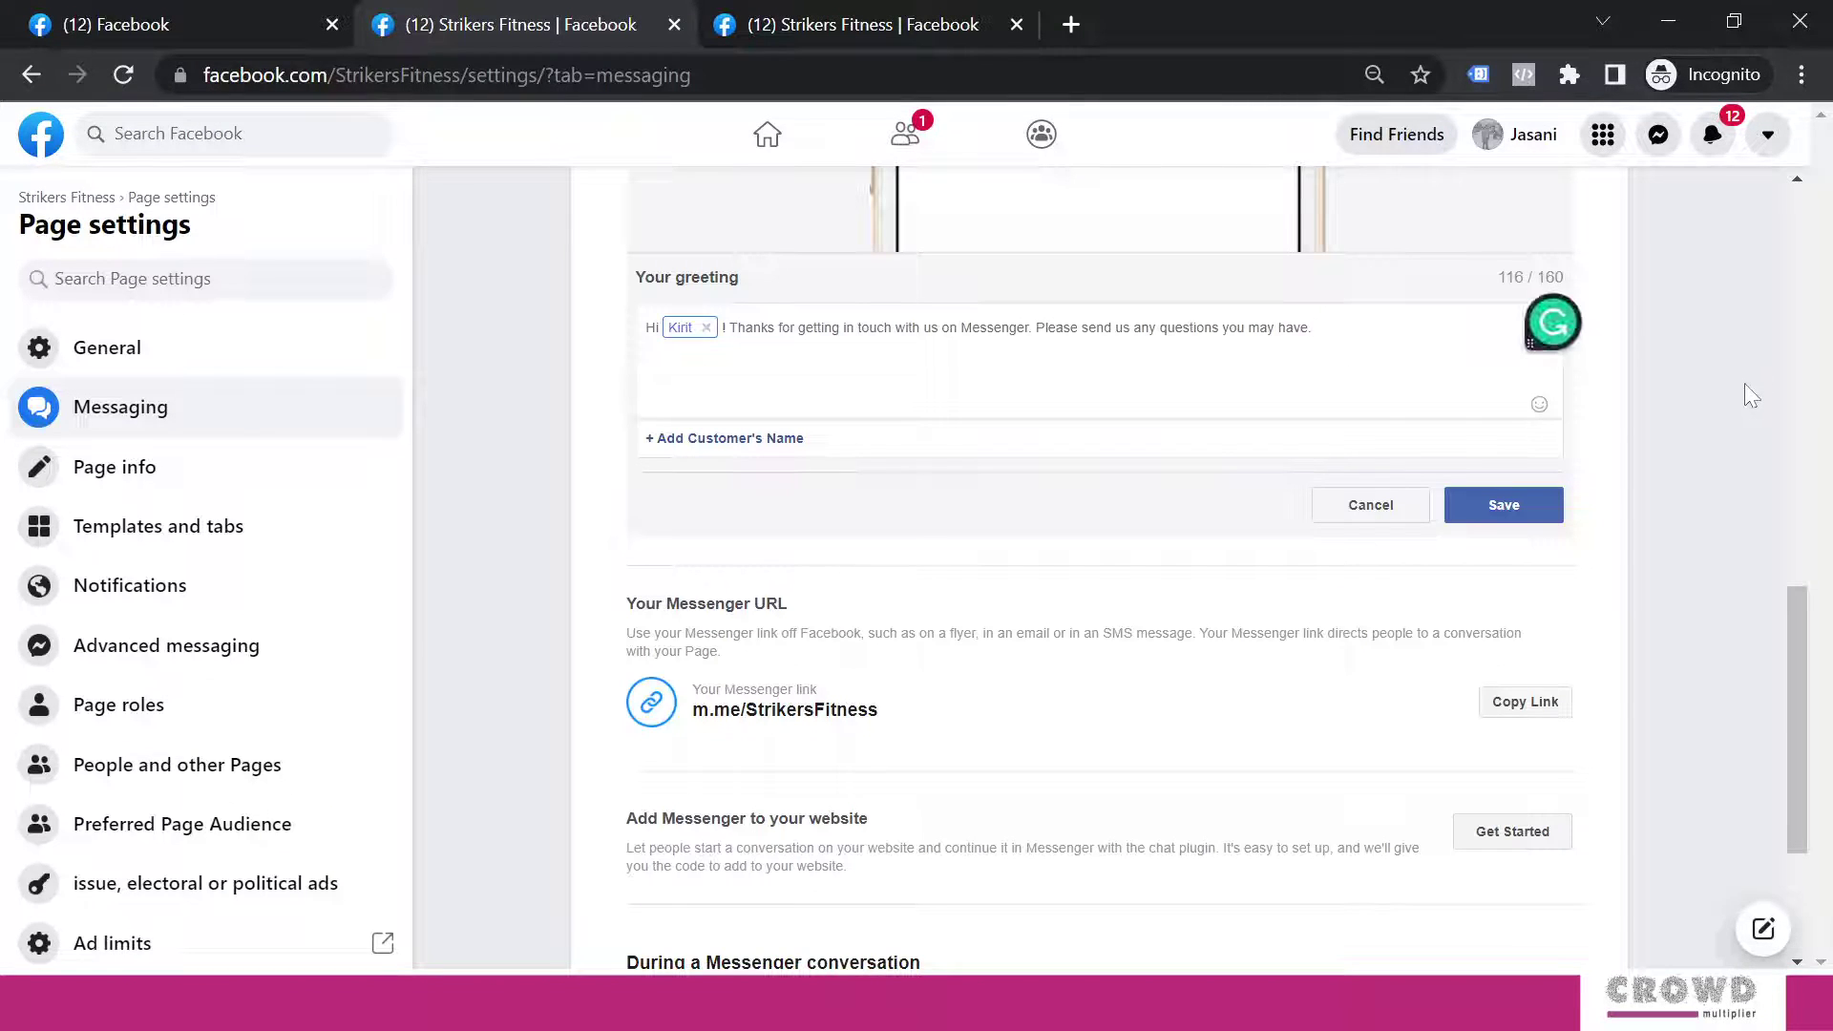
Append 'Alternatively you can email us on' with the Email address field, and save the greeting.
left_click(777, 440)
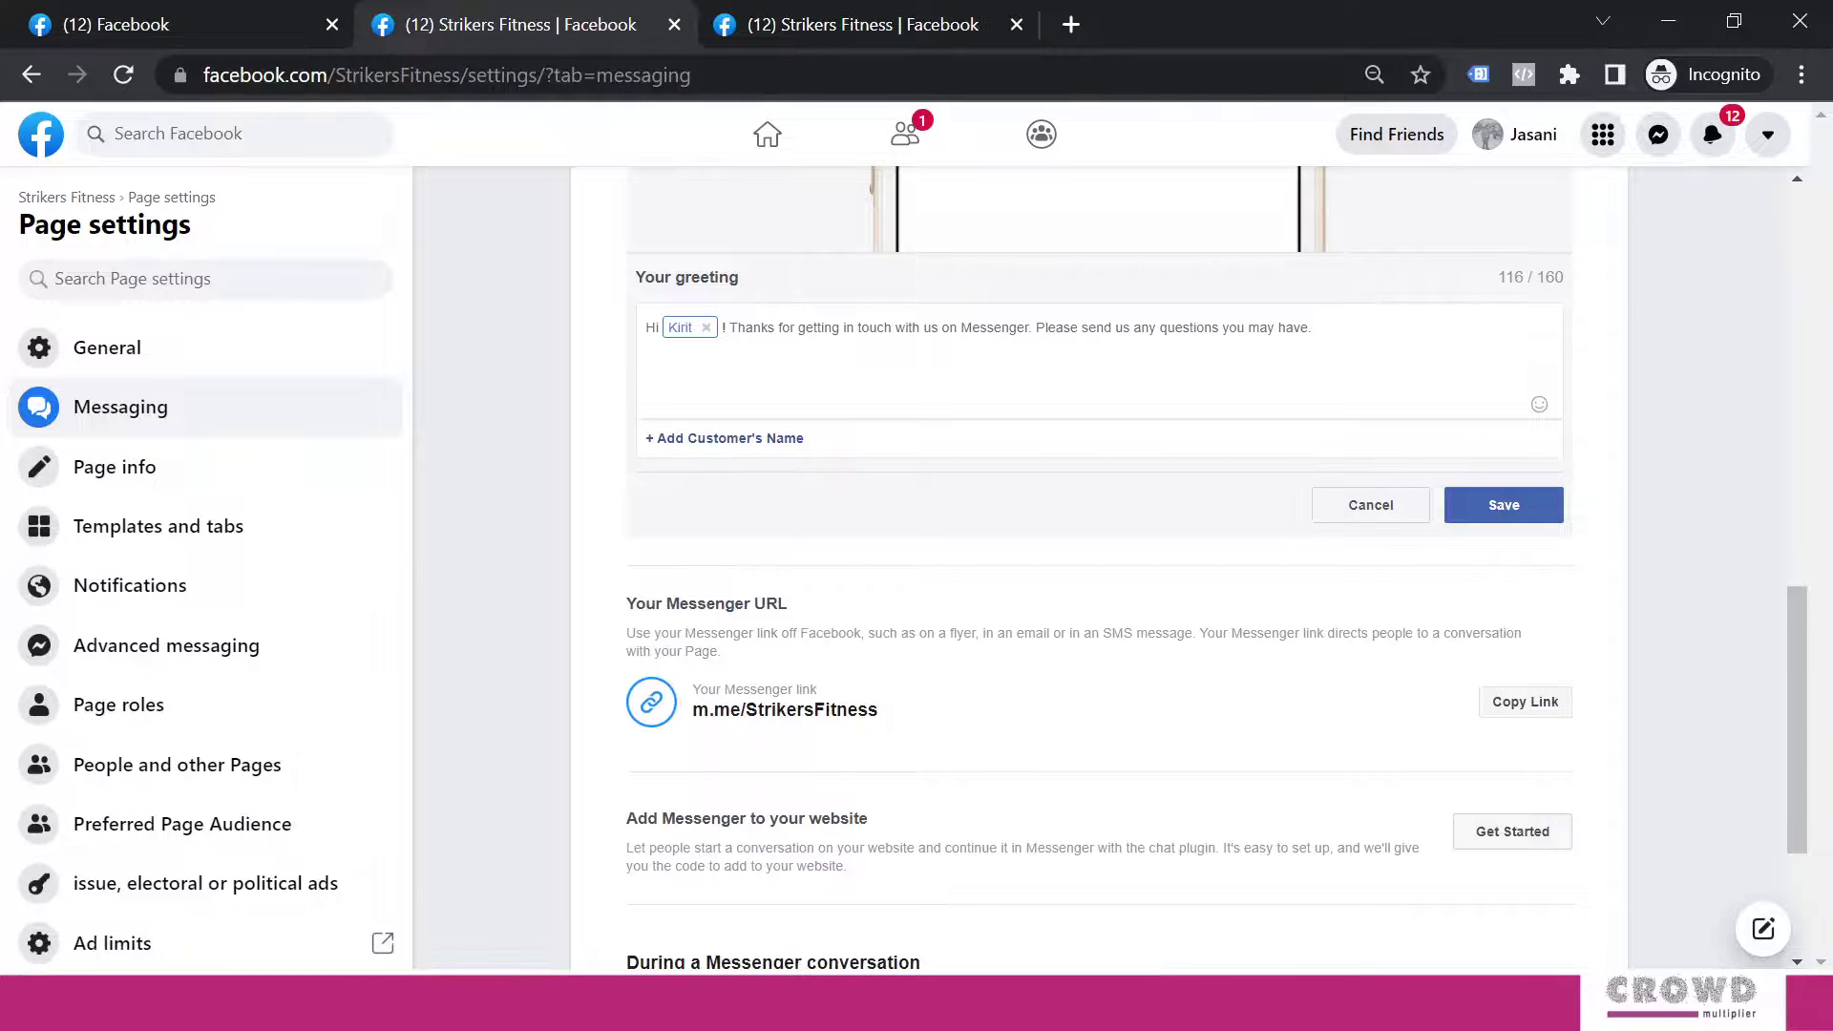
type("Alt")
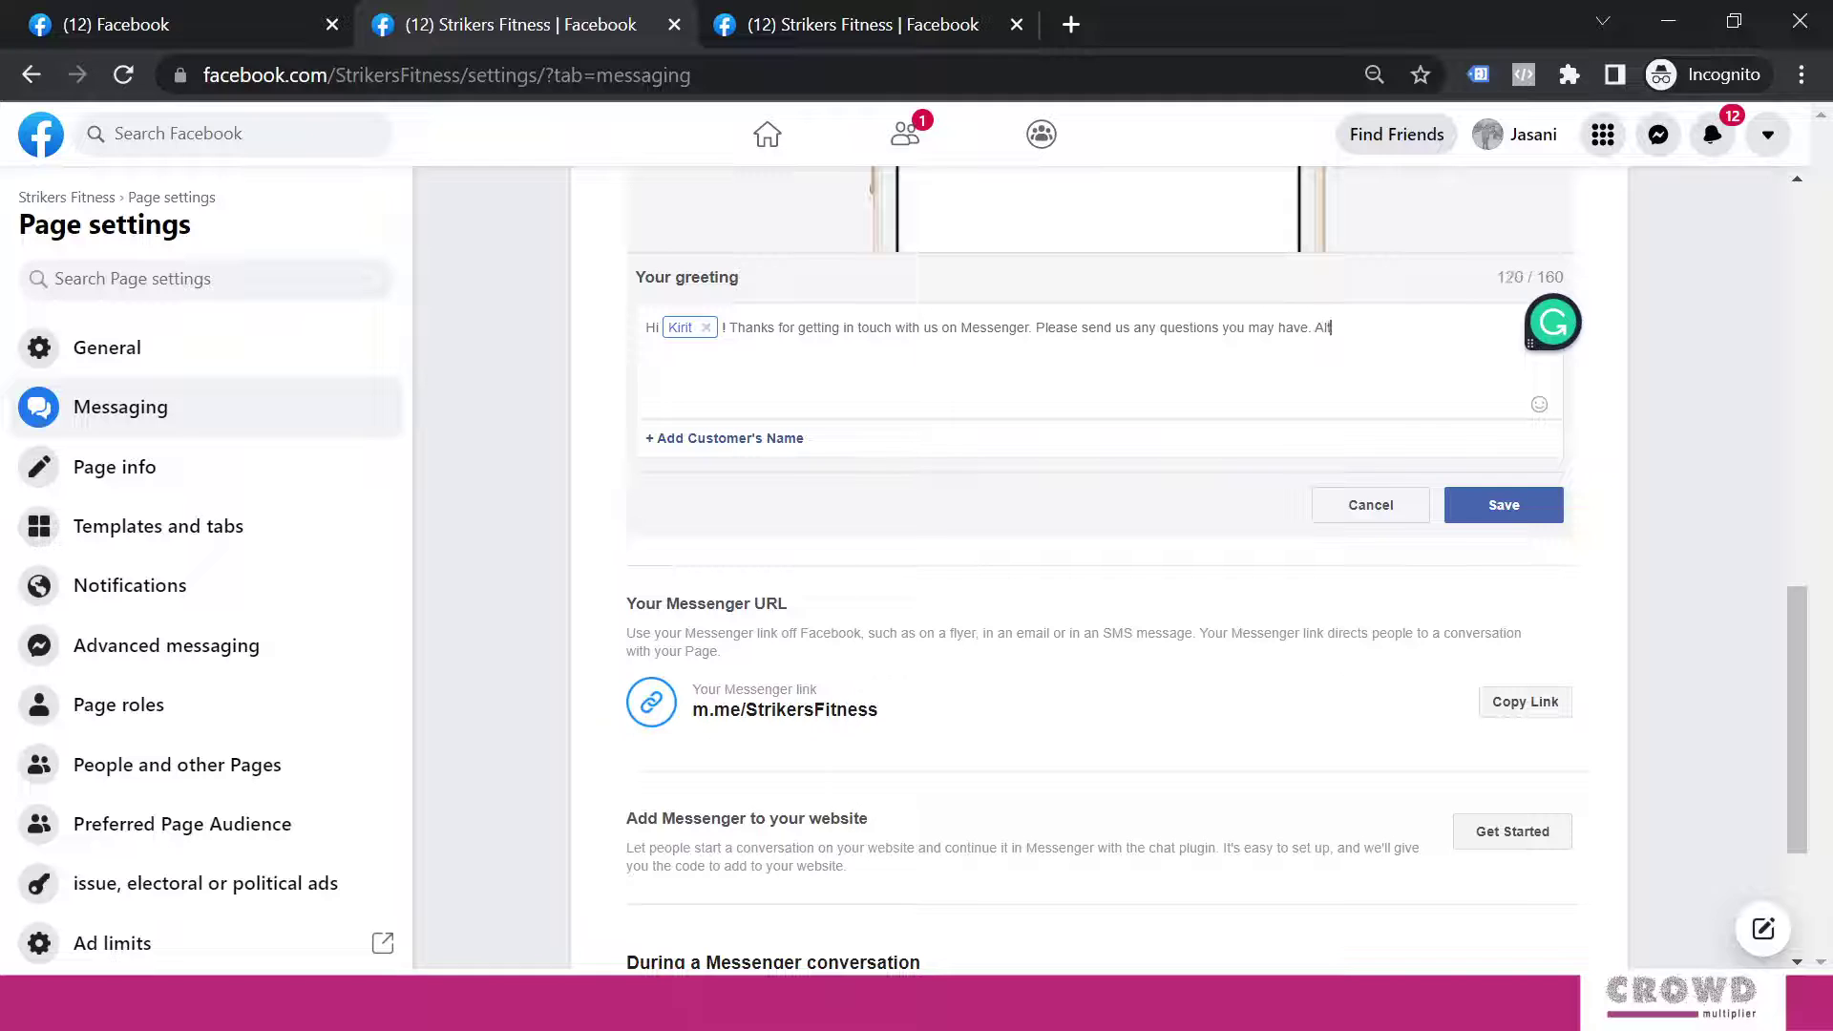
type("ernative")
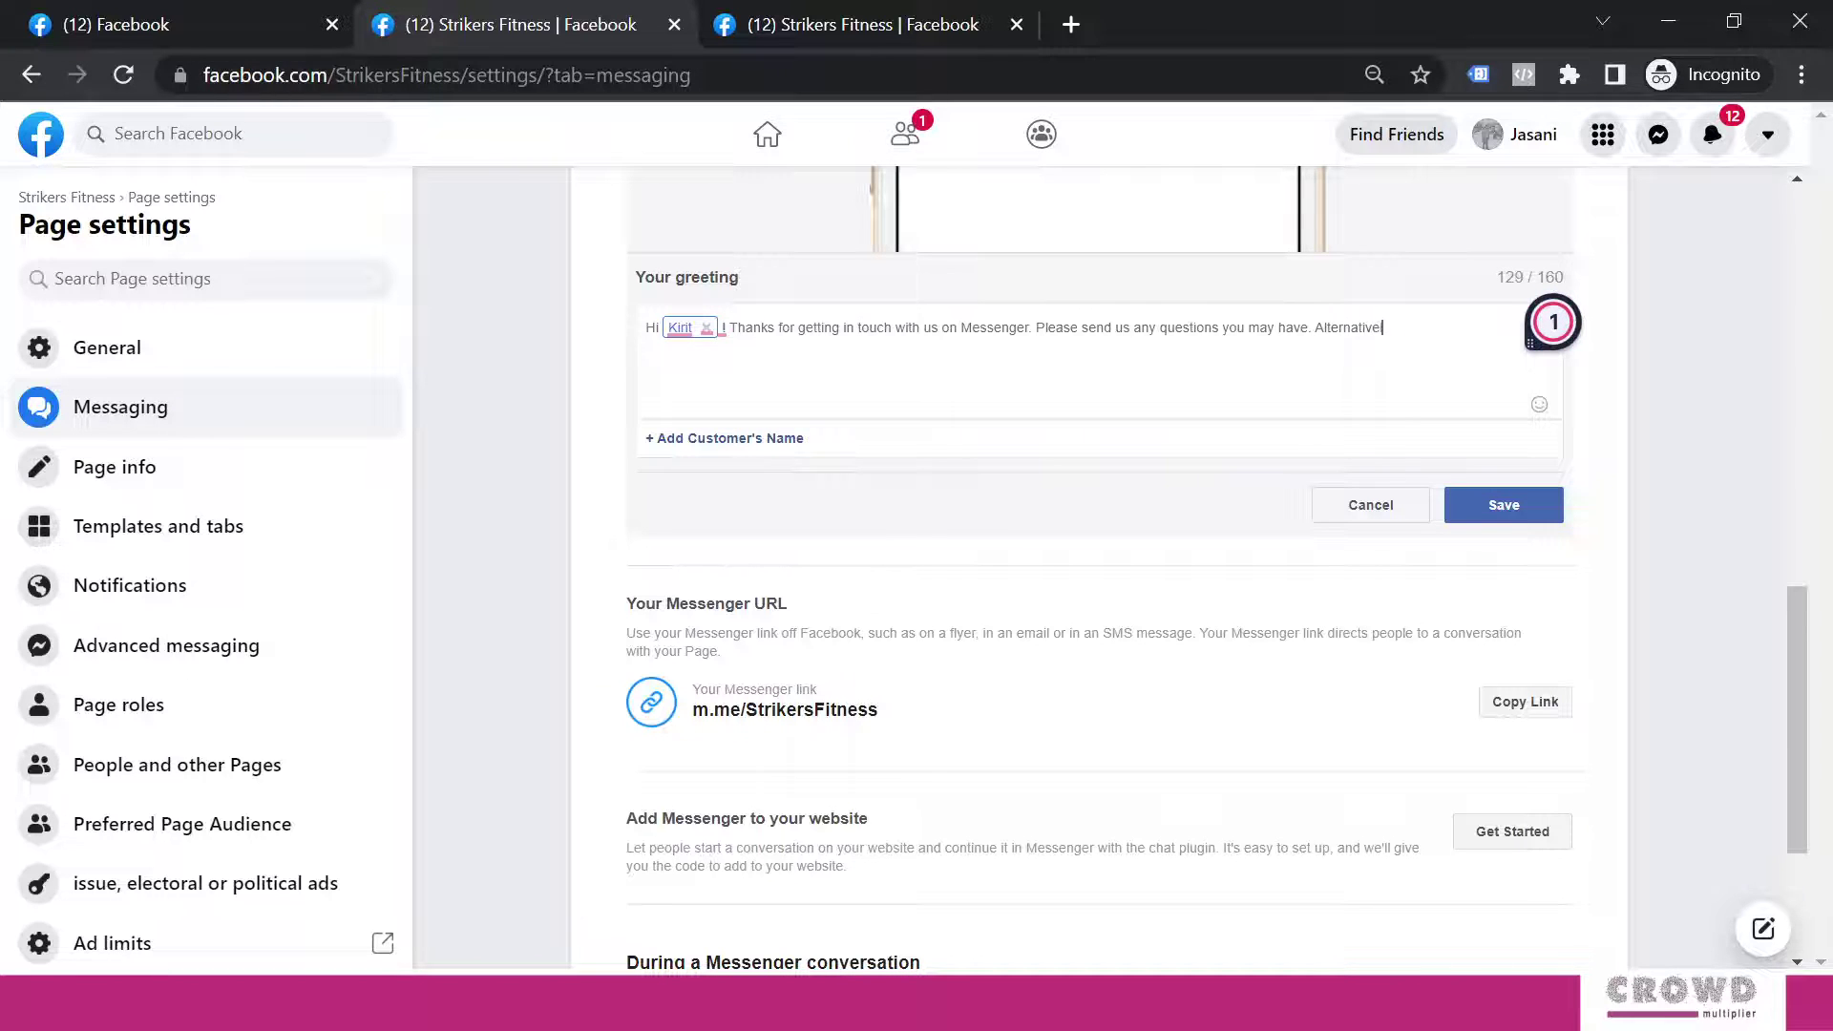
type("ly you can email us on")
left_click(785, 441)
scroll(695, 724, "down", 1)
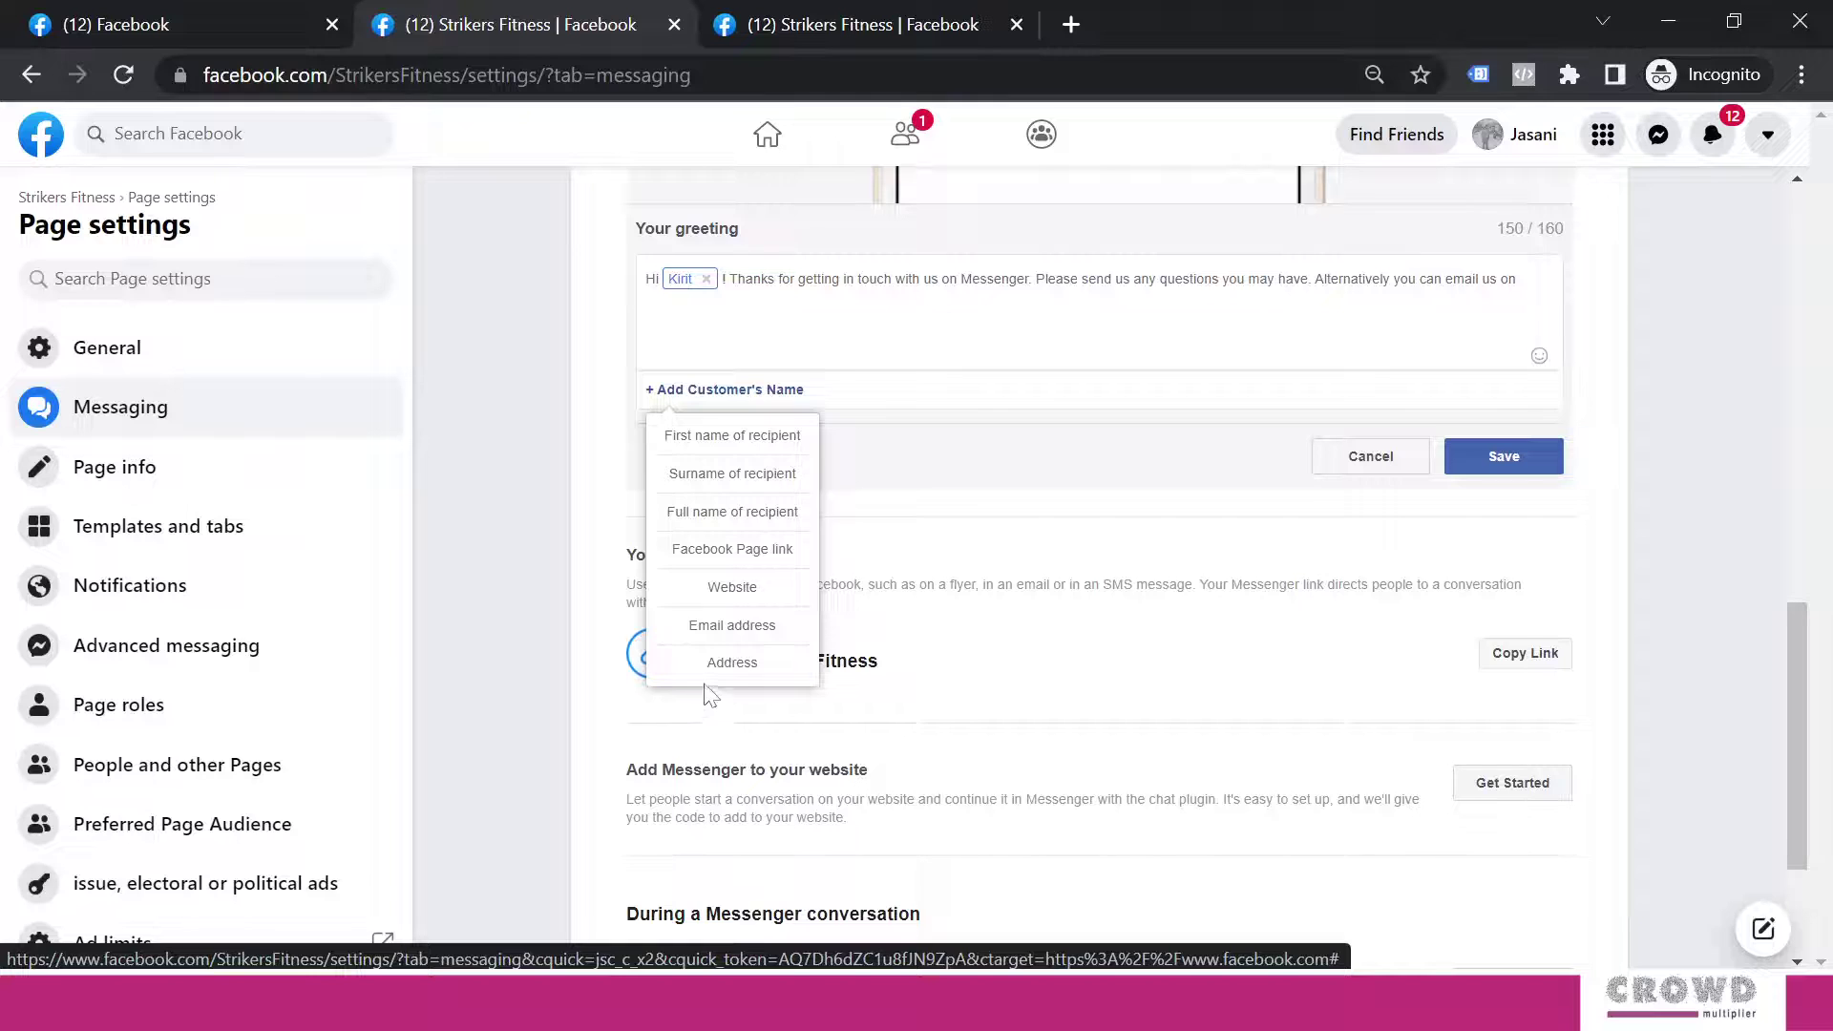
left_click(712, 625)
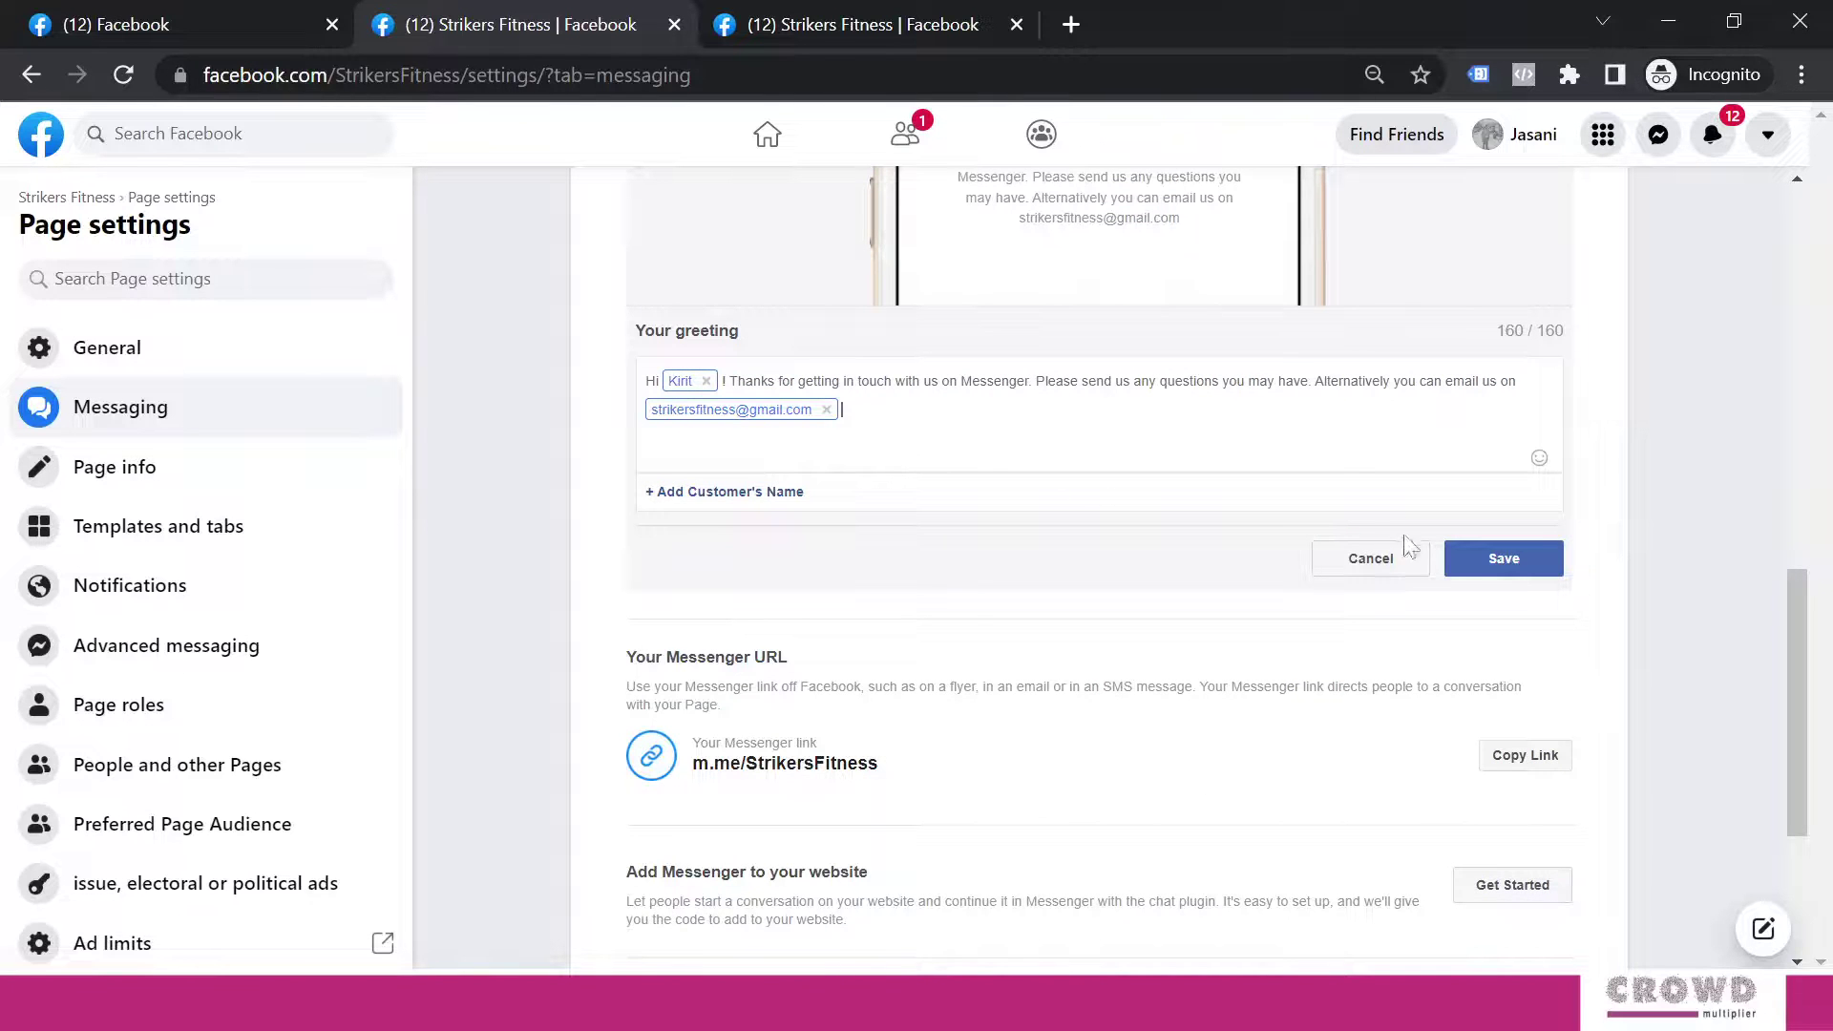
left_click(1500, 561)
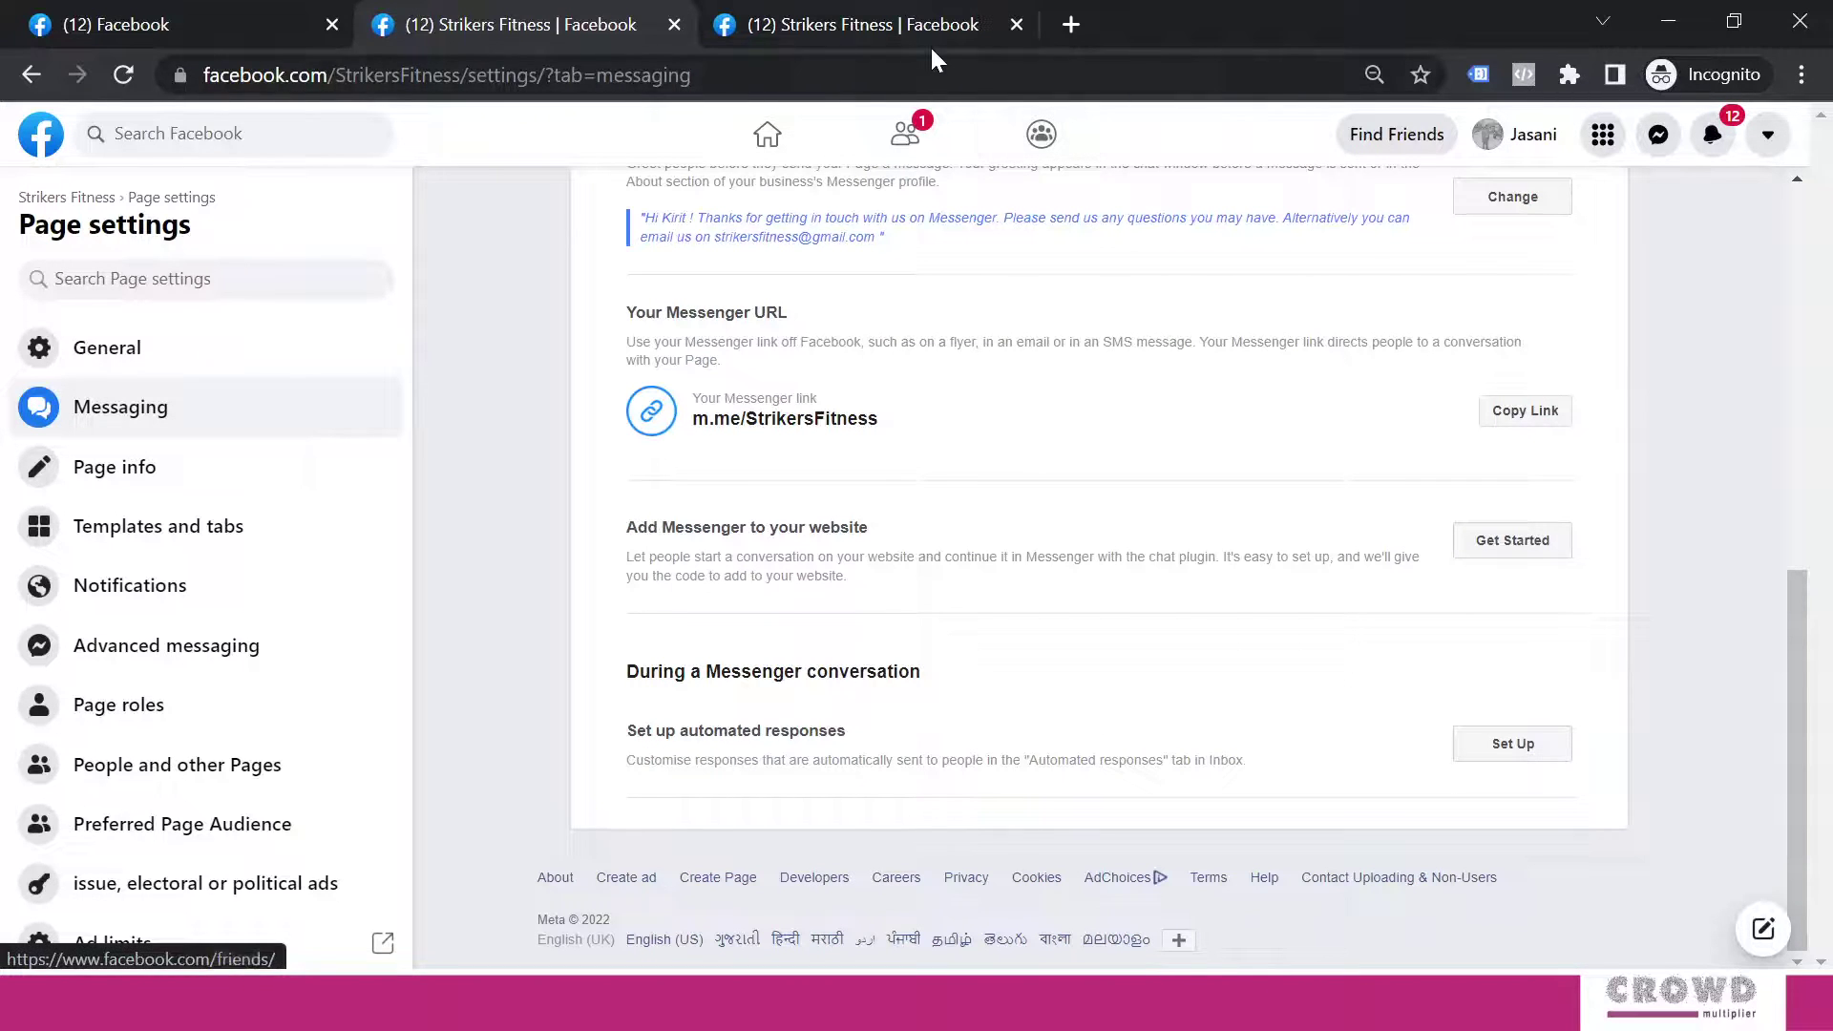
Reload the Strikers Fitness tab and open its chat to check the greeting ending with the email address.
left_click(890, 21)
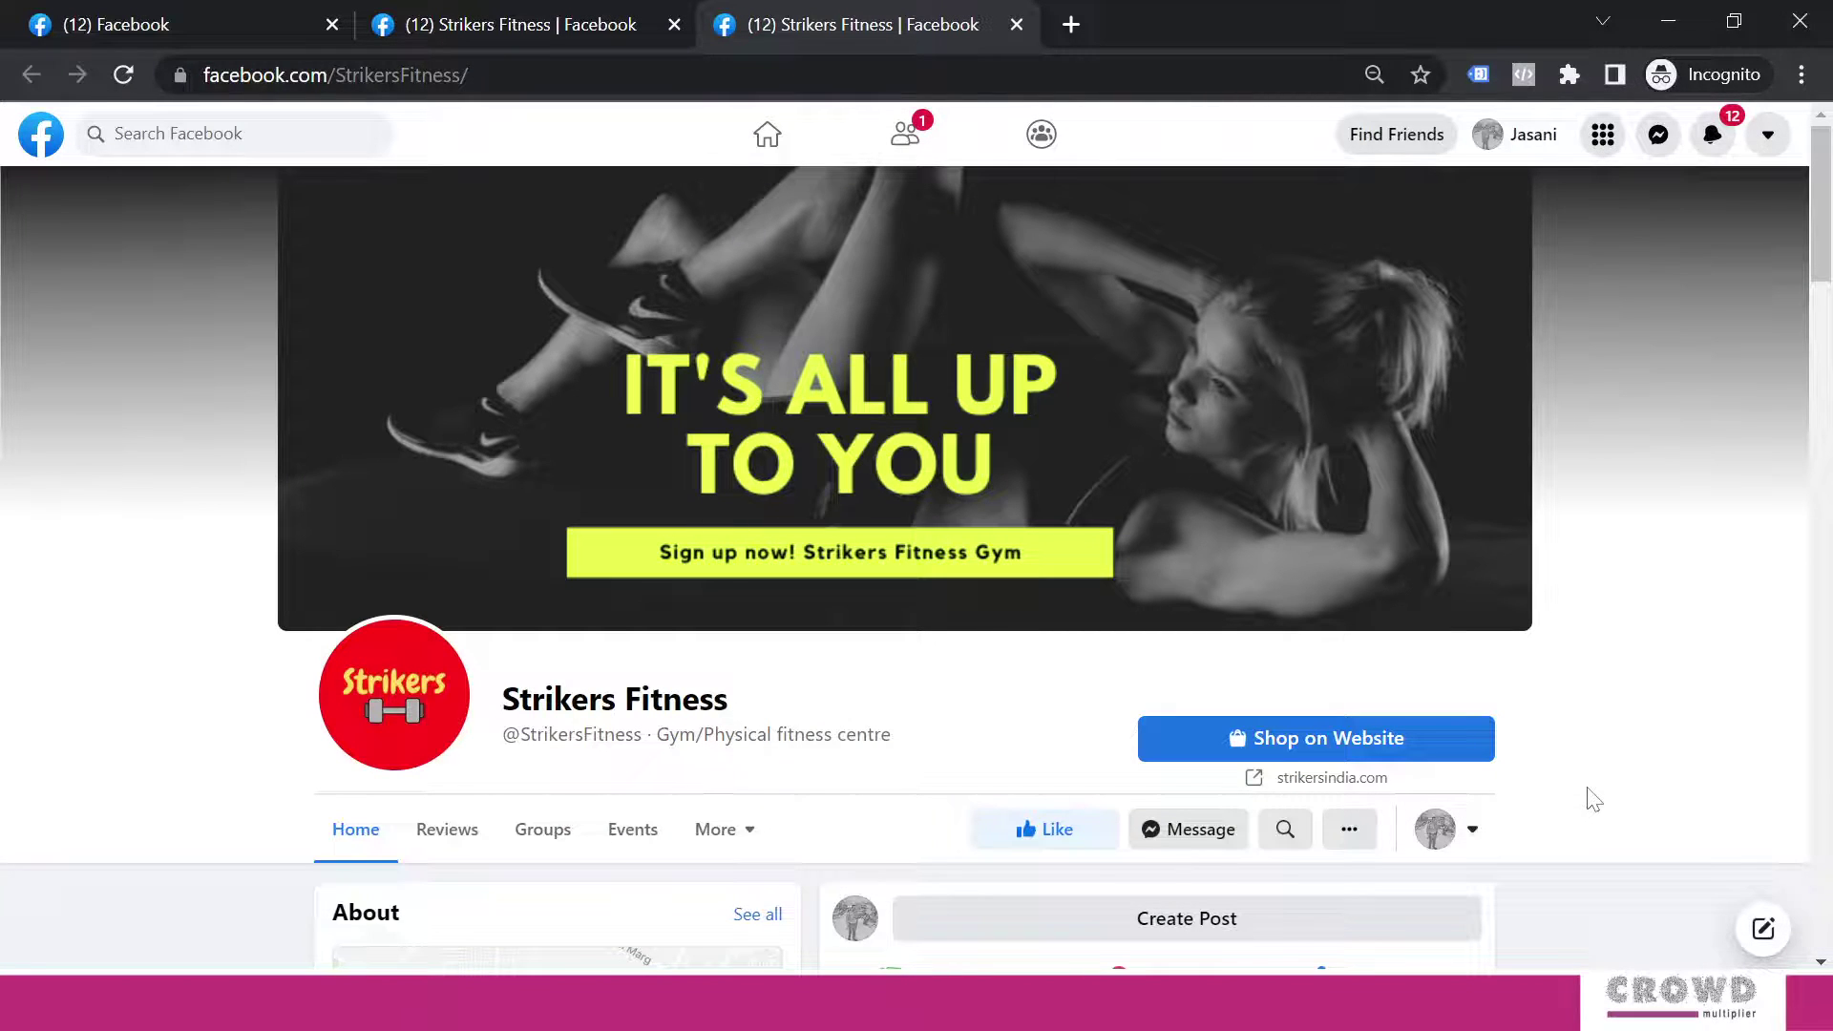
key("F5")
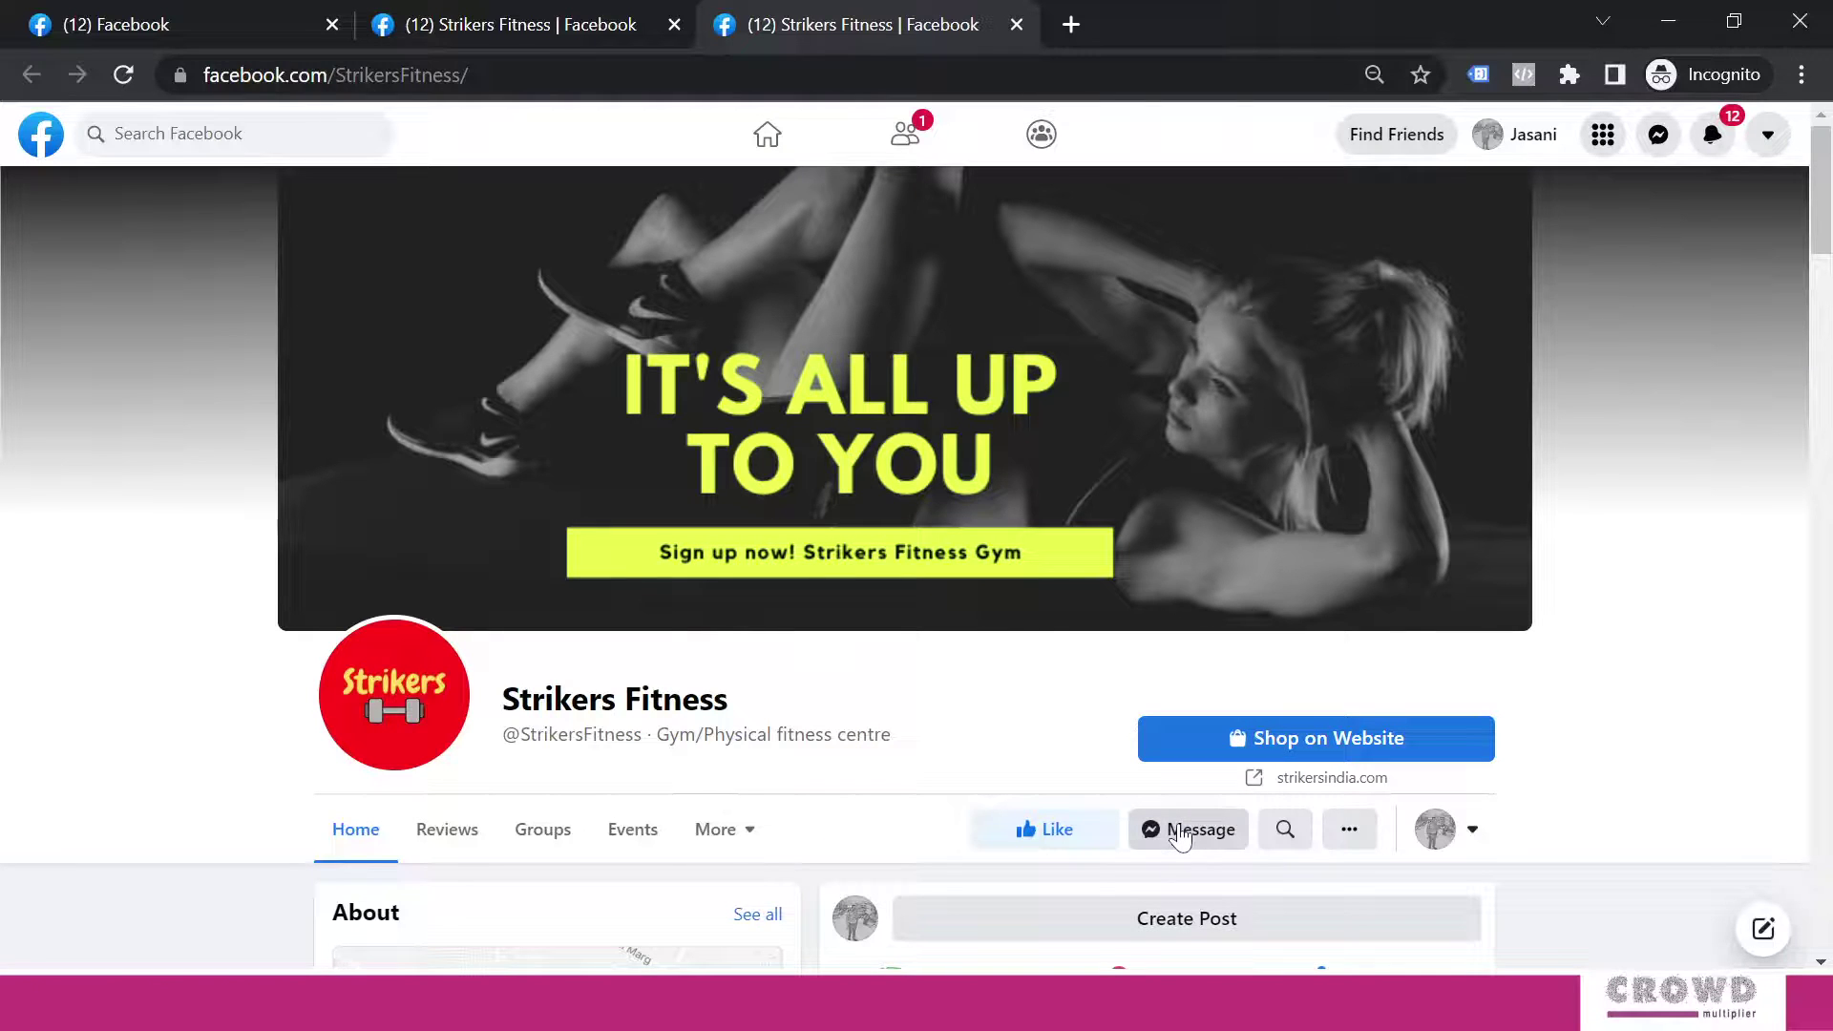
left_click(1180, 831)
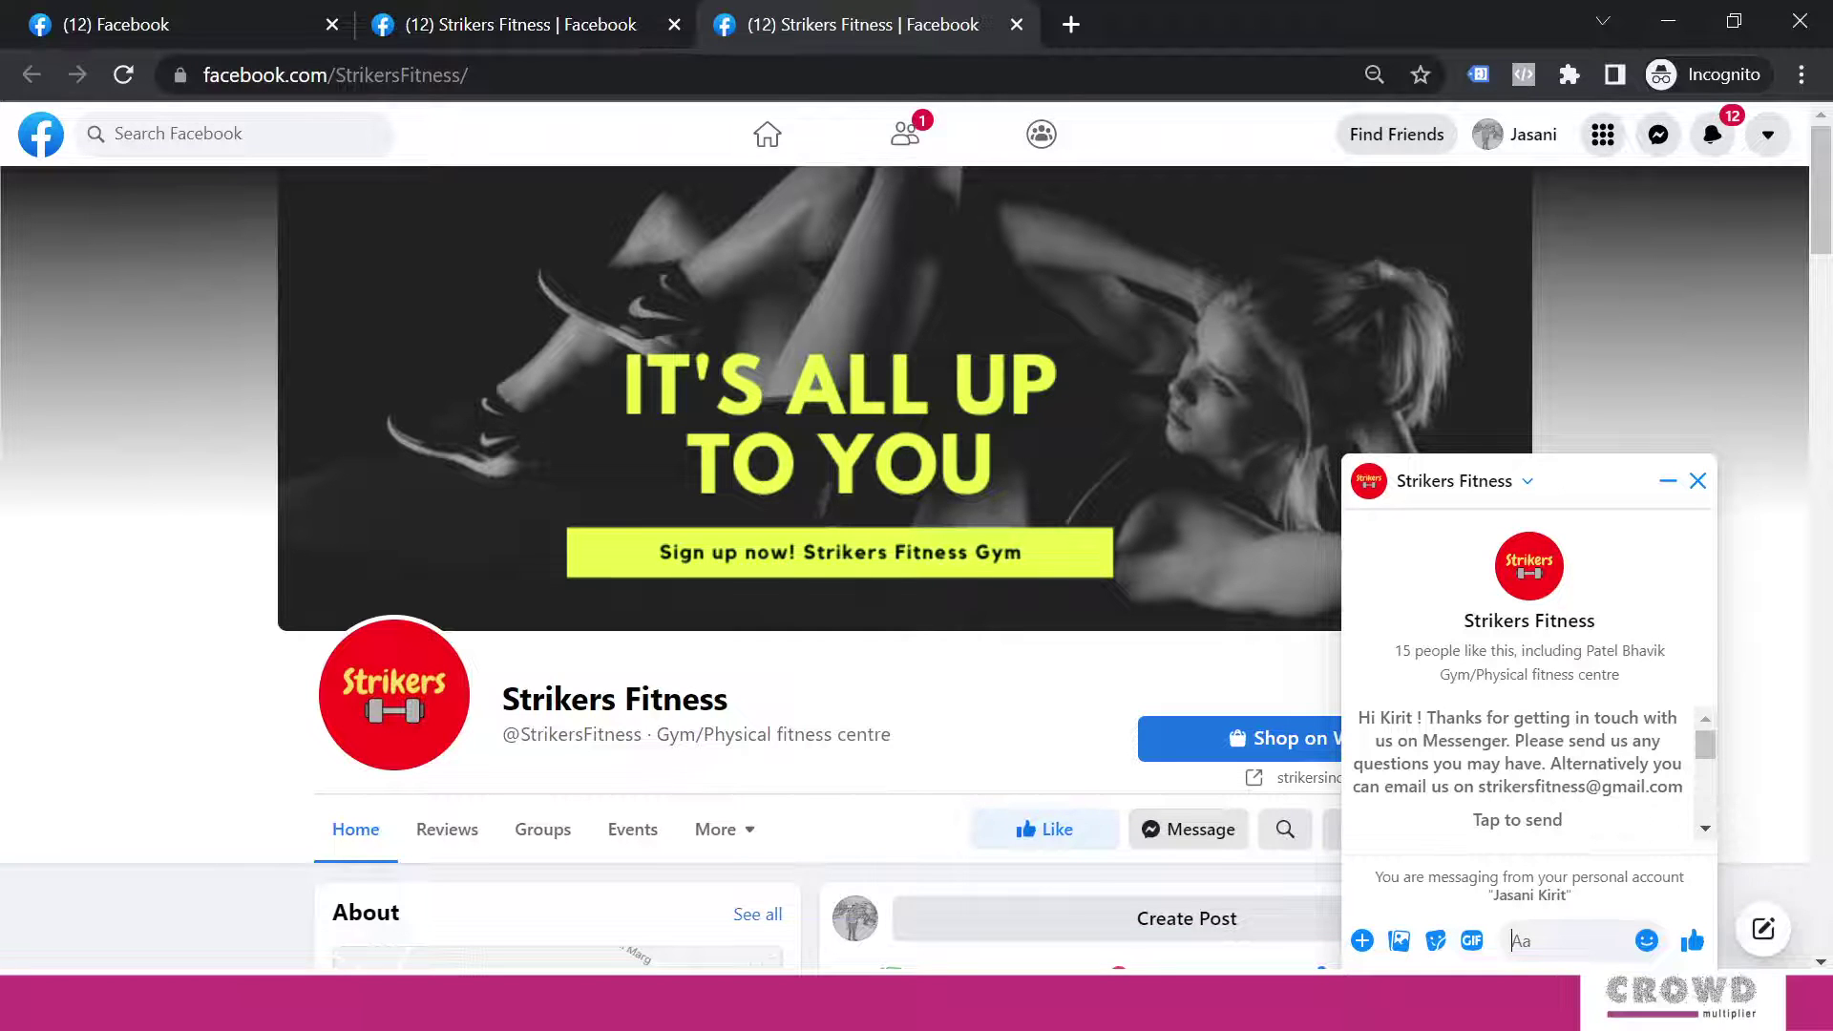
left_click_drag(1358, 717, 1541, 763)
left_click(1528, 940)
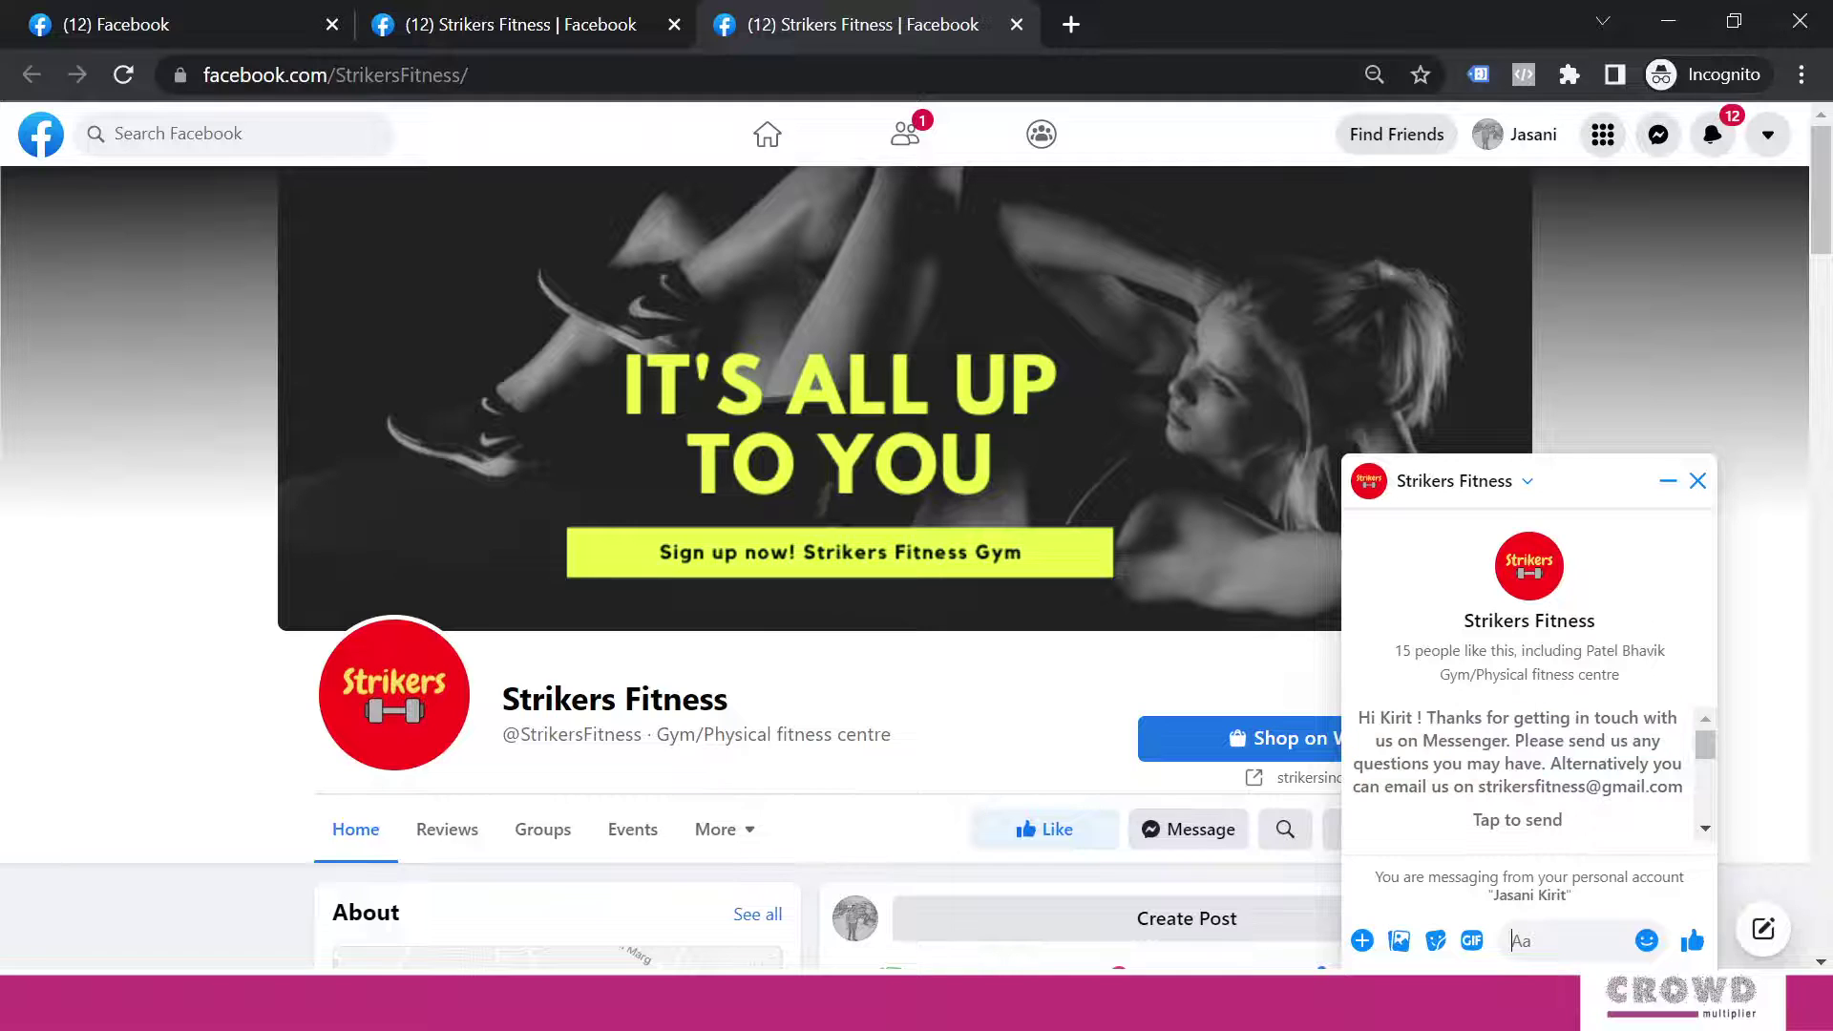